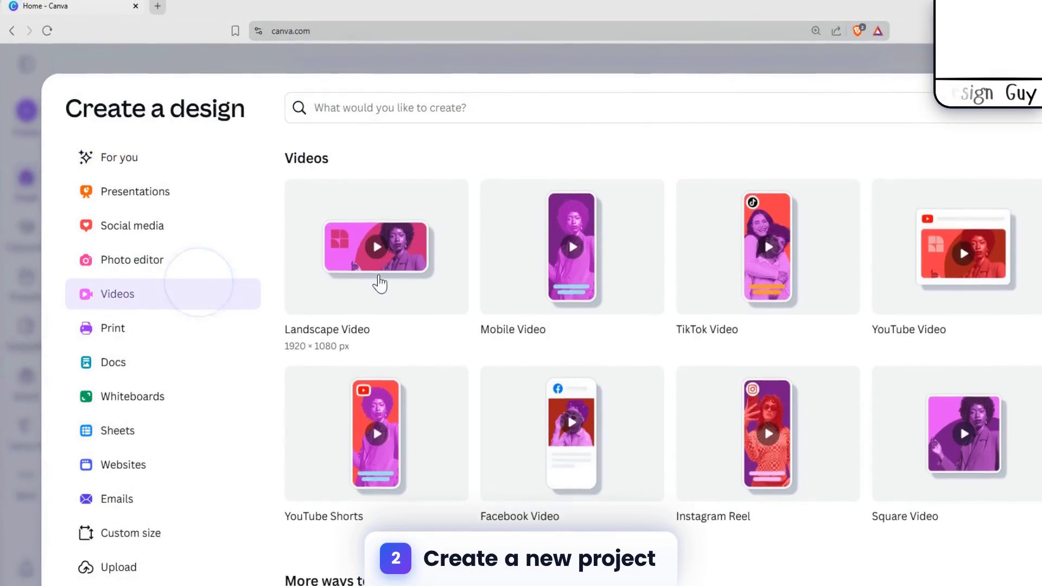
Step: Create a Landscape Video design and add a heading reading "TRAVEL"
left_click(380, 282)
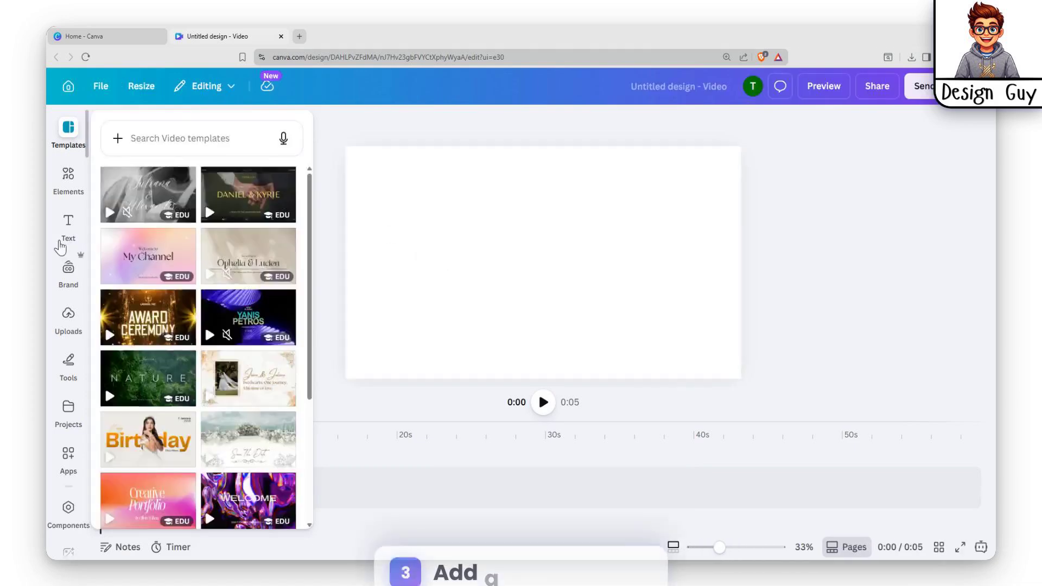
left_click(60, 248)
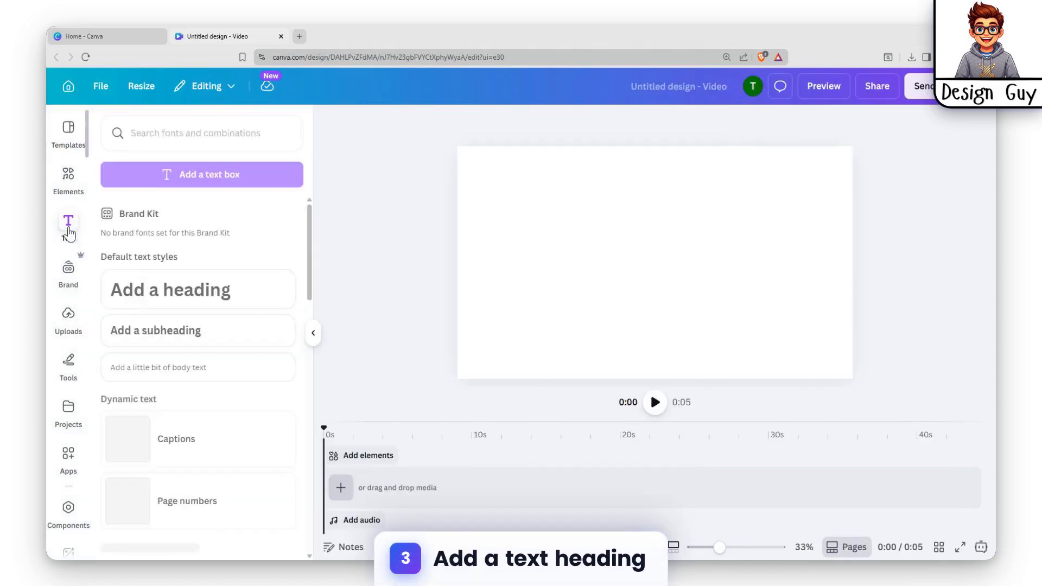
left_click(225, 302)
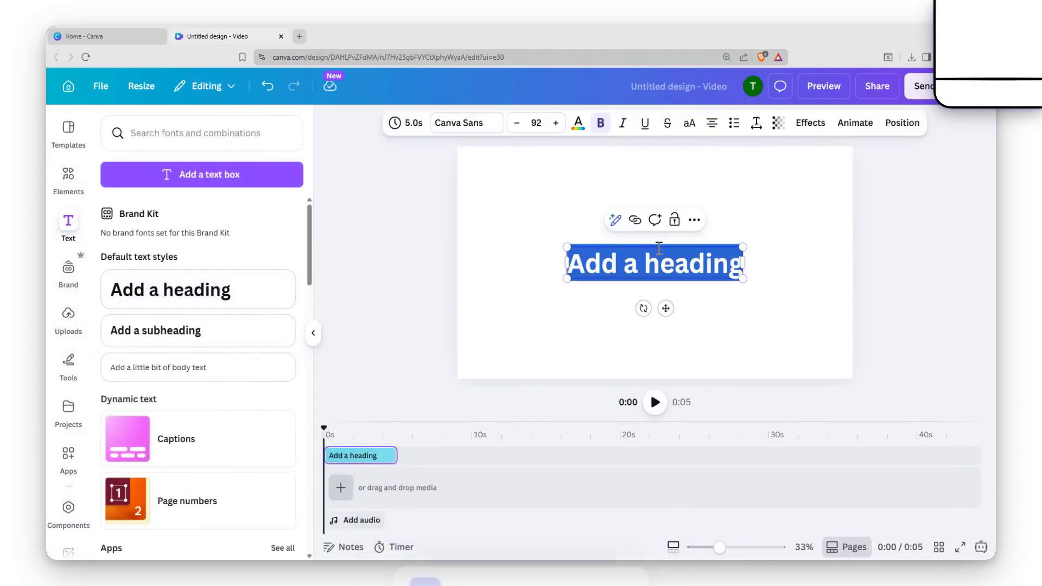
type("TR")
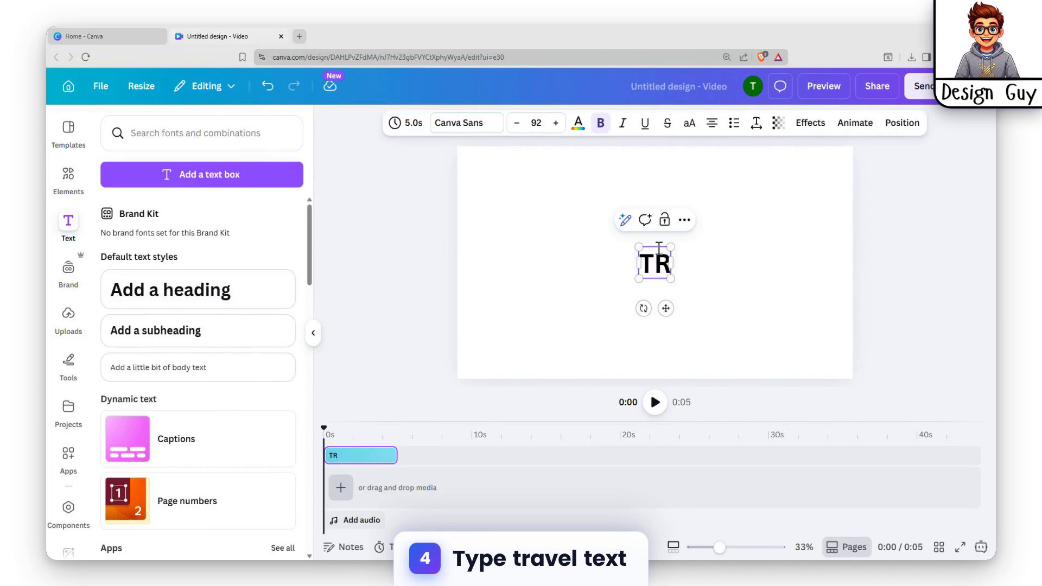
type("AVEL")
left_click(774, 234)
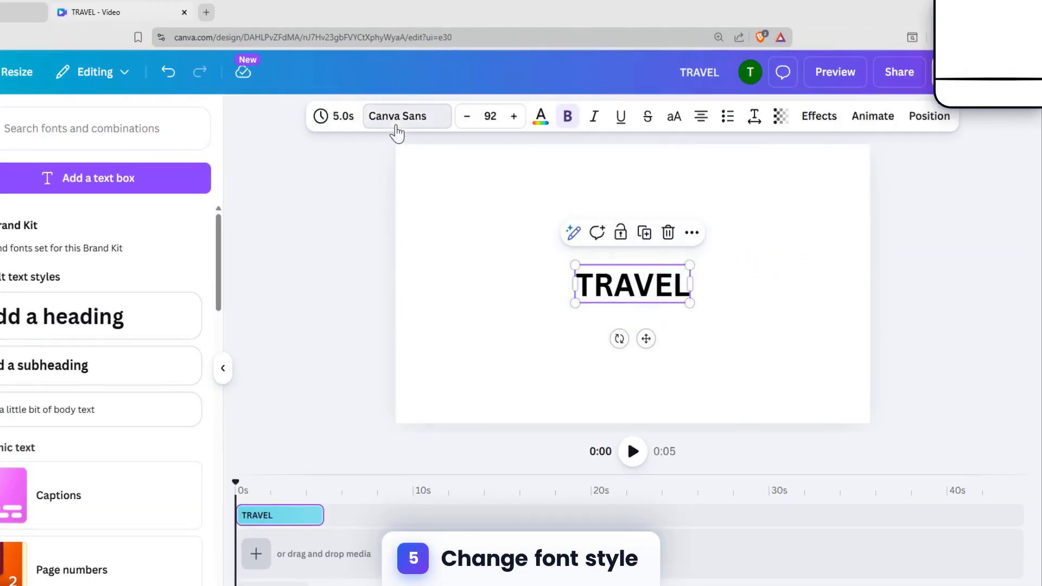
Step: Set the TRAVEL heading's font to Anton
left_click(397, 116)
scroll(135, 544, "down", 5)
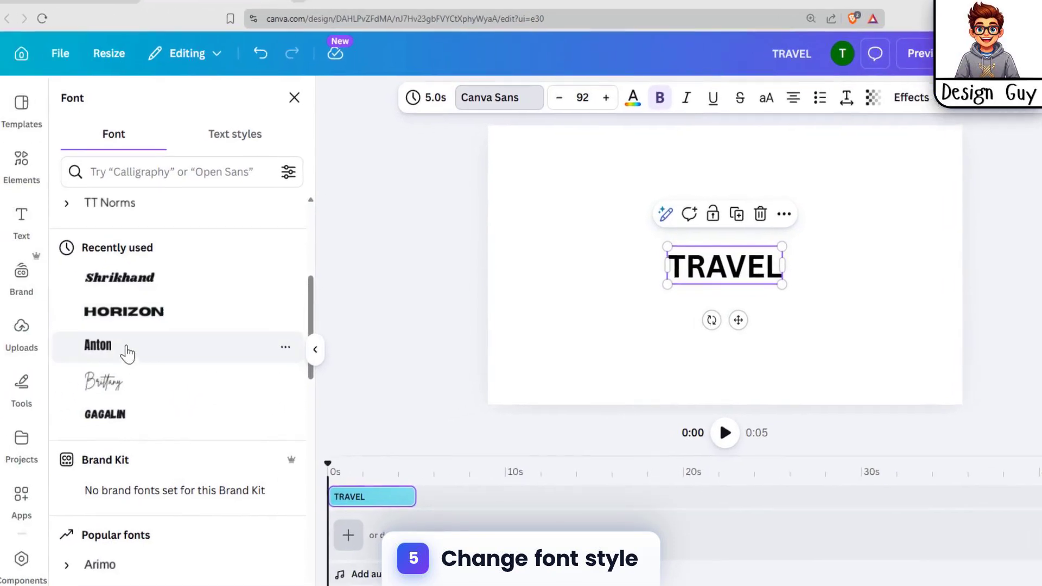
left_click(125, 364)
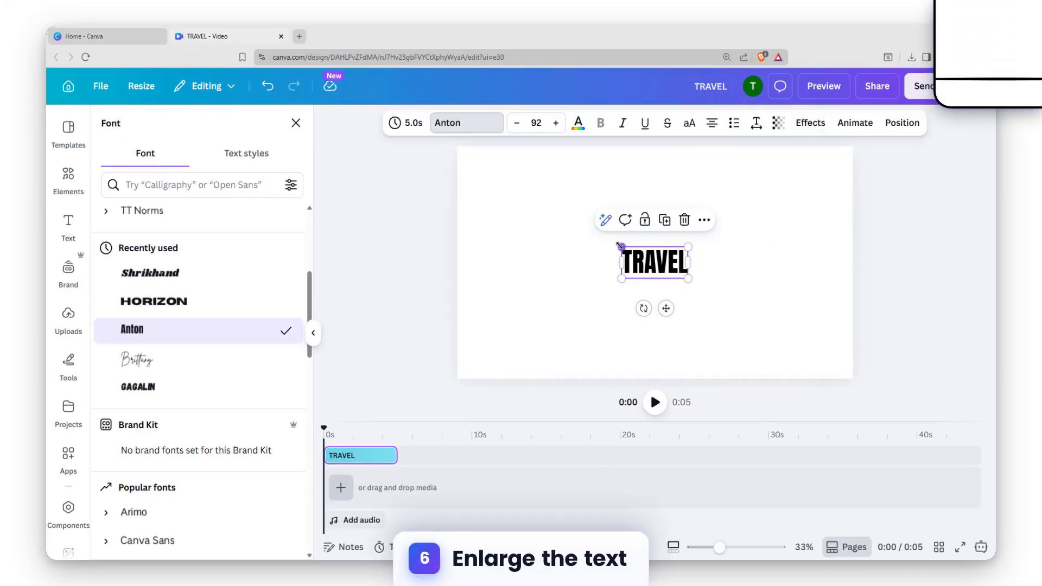
Step: Enlarge the TRAVEL heading to font size 551 so it spans the page width, and centre it on the page
left_click_drag(620, 246, 525, 201)
left_click_drag(688, 278, 791, 320)
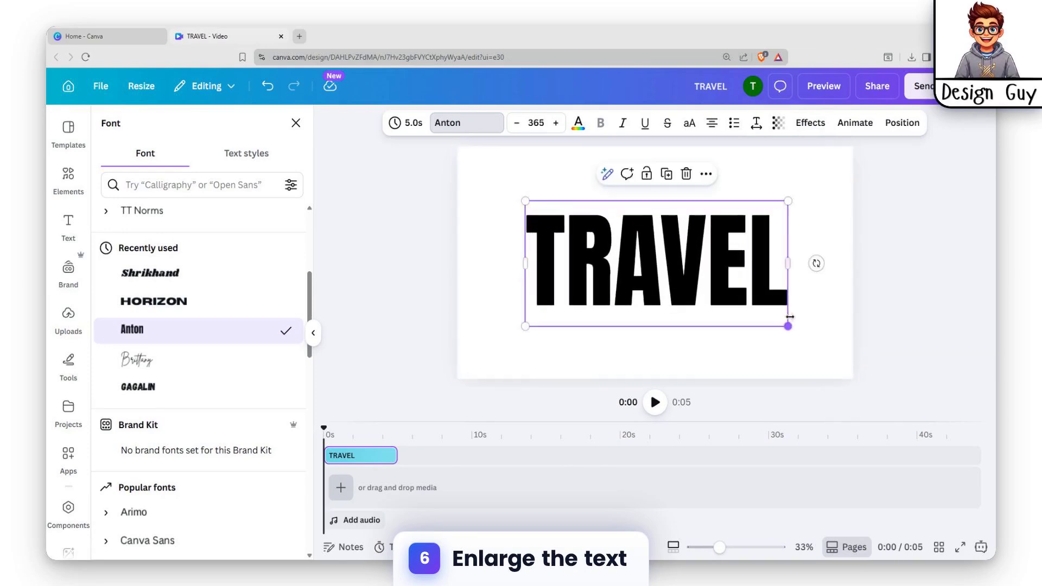
left_click_drag(569, 254, 495, 191)
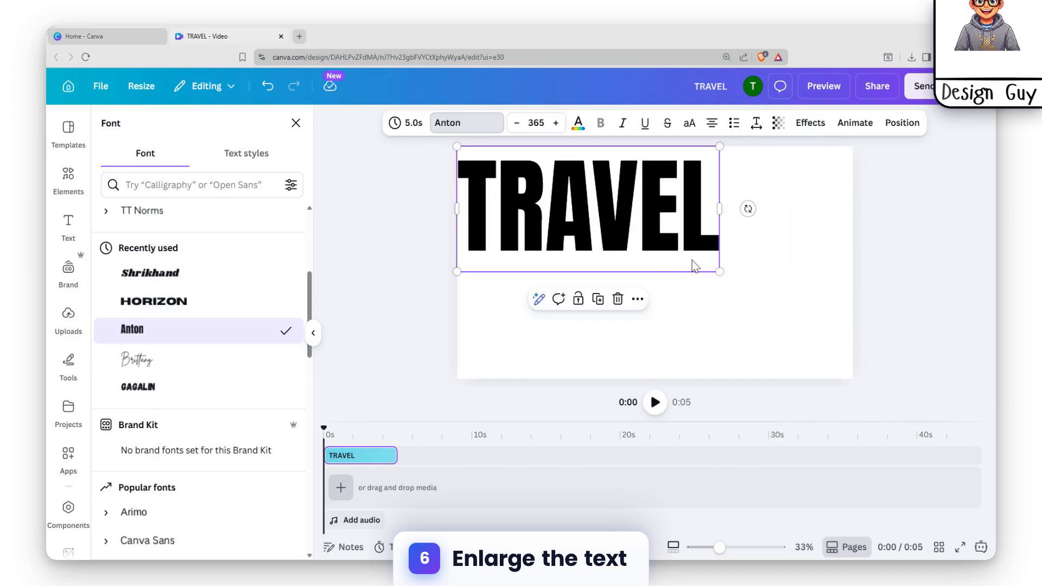
left_click_drag(719, 275, 831, 366)
left_click_drag(709, 263, 713, 282)
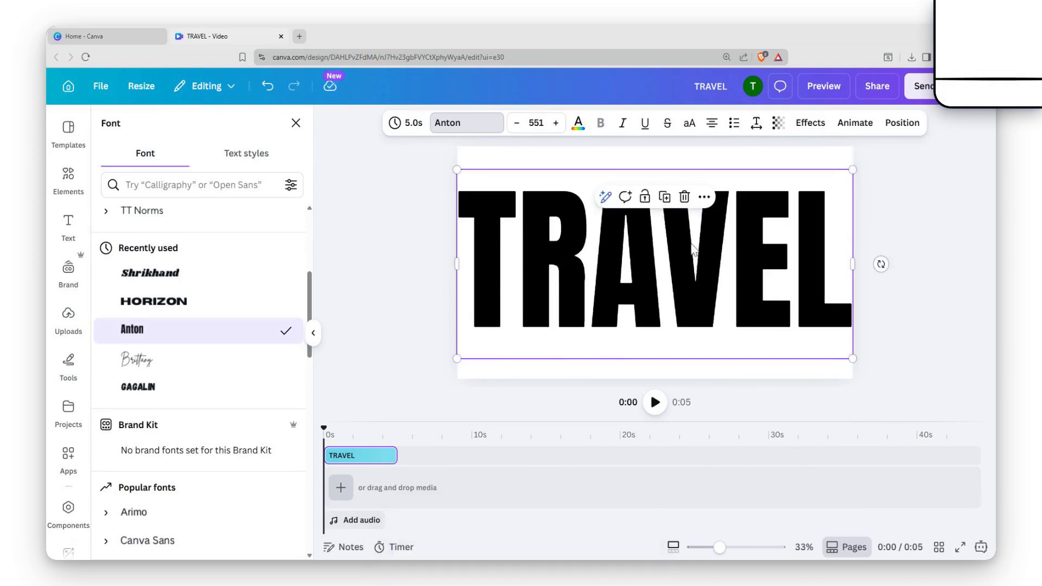
Step: Apply the Hollow effect to the TRAVEL heading
left_click(810, 124)
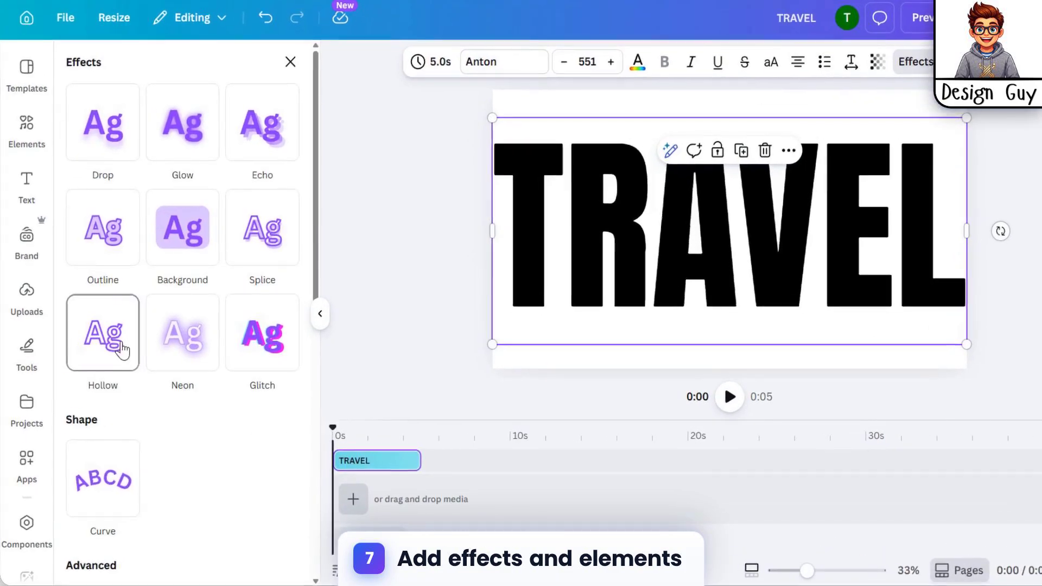
left_click(123, 350)
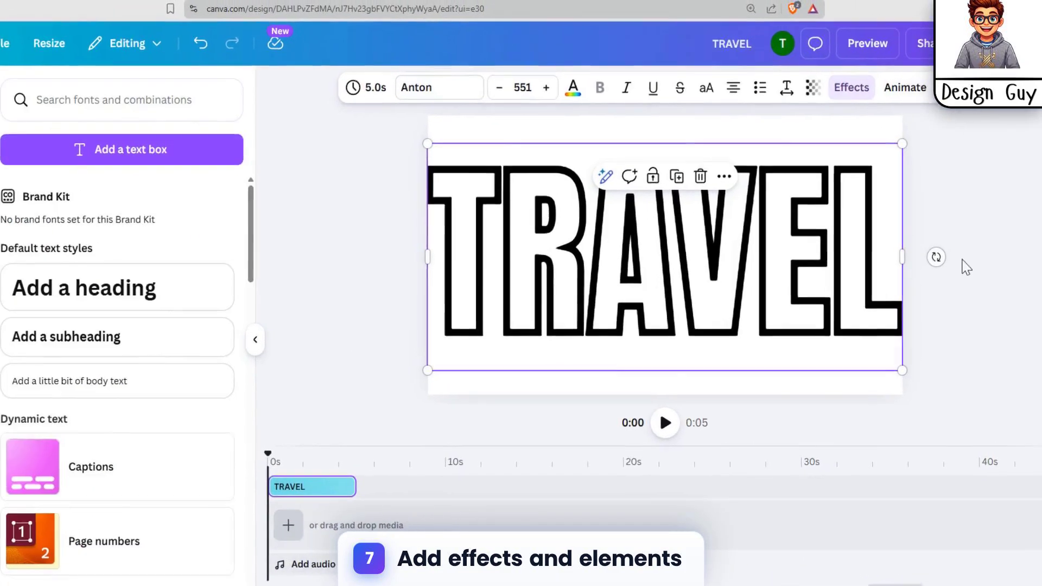
left_click(935, 402)
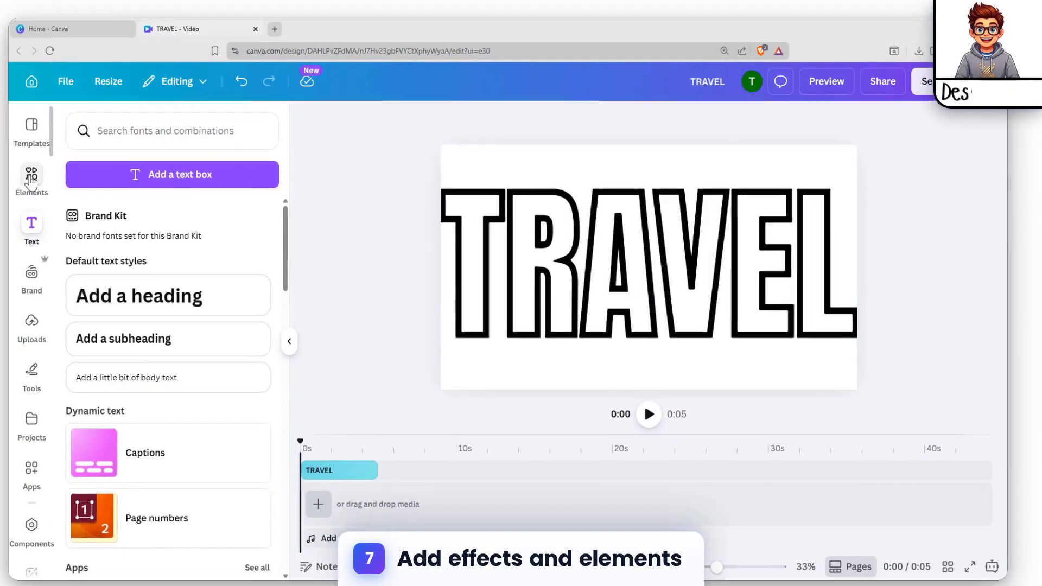
Step: Add a black rectangle and stretch it across the full page width, covering the area above the TRAVEL letters
left_click(31, 180)
left_click(179, 137)
type("s")
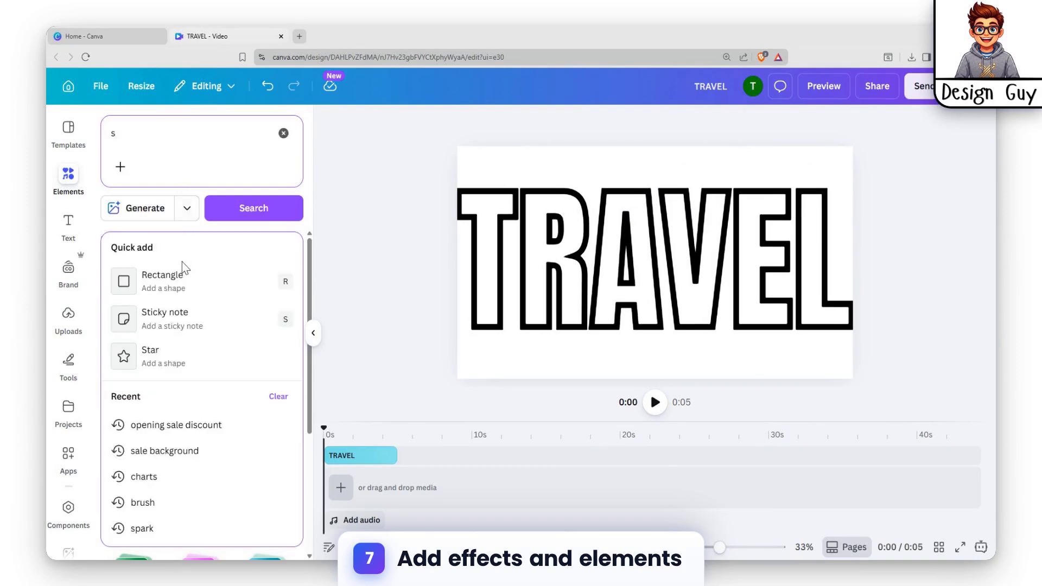
left_click(185, 277)
left_click_drag(655, 255, 511, 157)
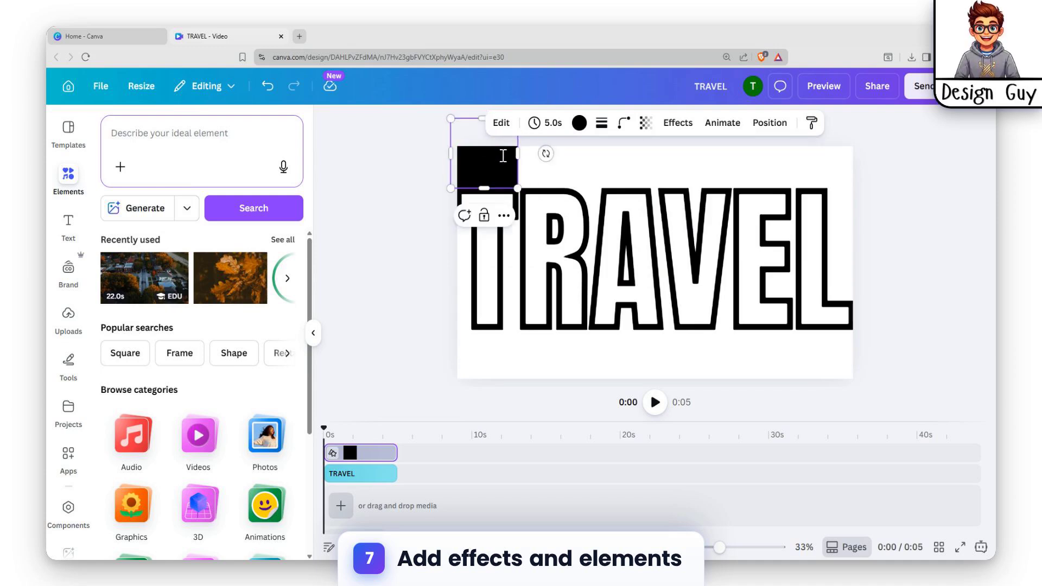
left_click_drag(589, 155, 846, 163)
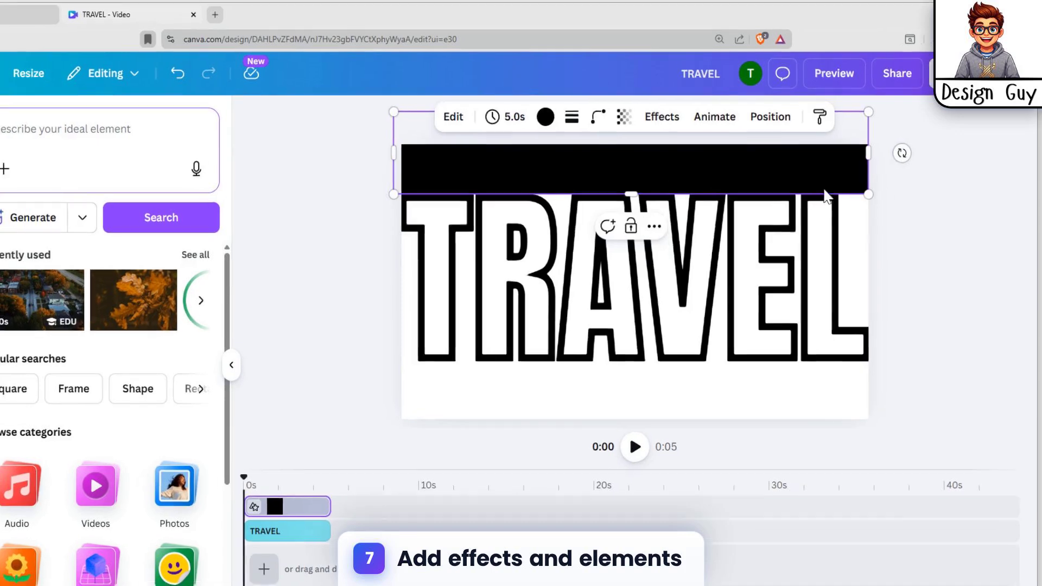
left_click(880, 204)
Step: Duplicate the black rectangle and place the copy so it covers the page area below the TRAVEL letters
left_click(777, 171)
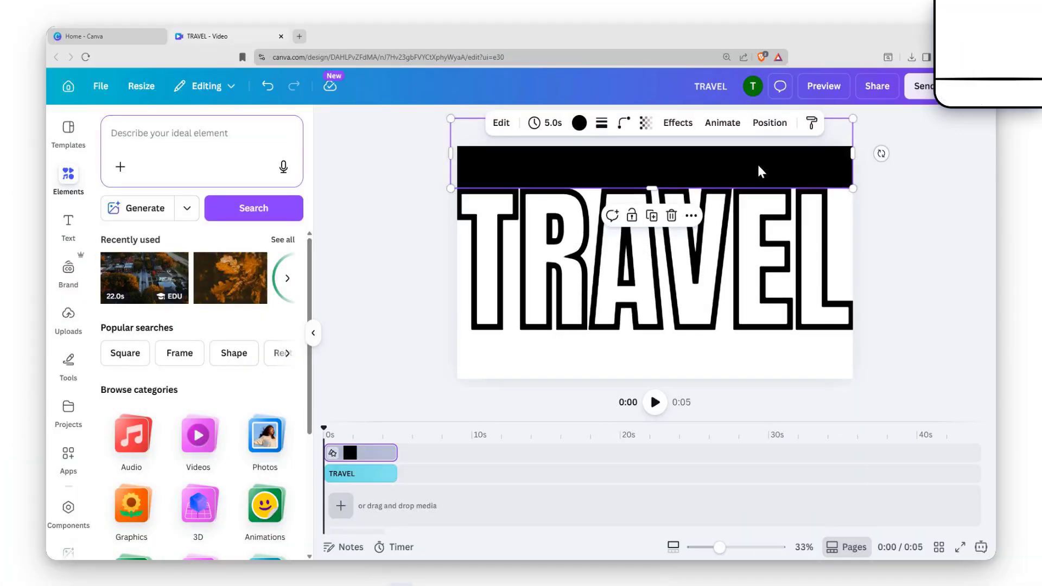
key("ctrl+d")
left_click_drag(742, 173, 751, 429)
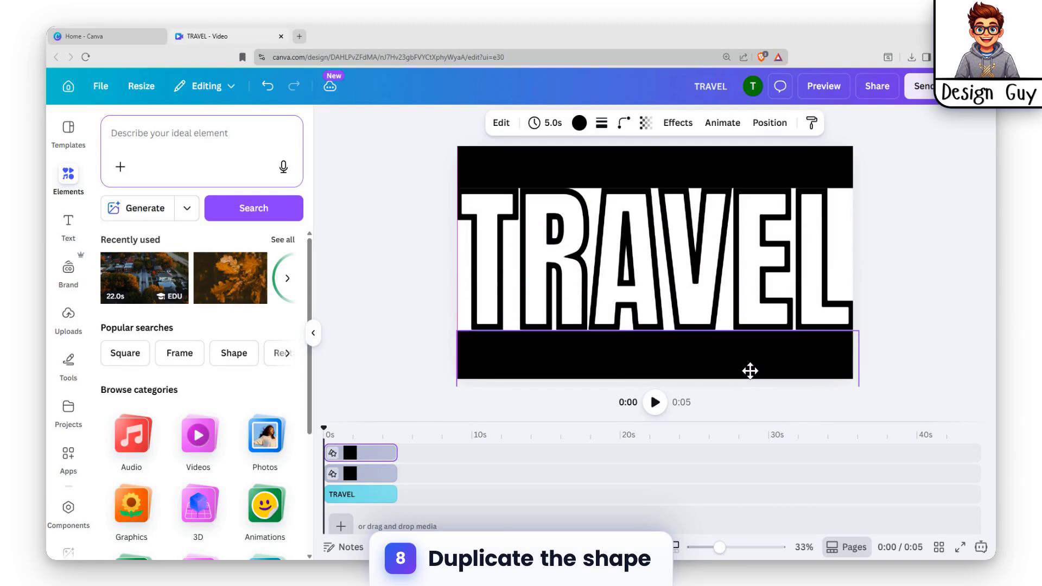
left_click(942, 227)
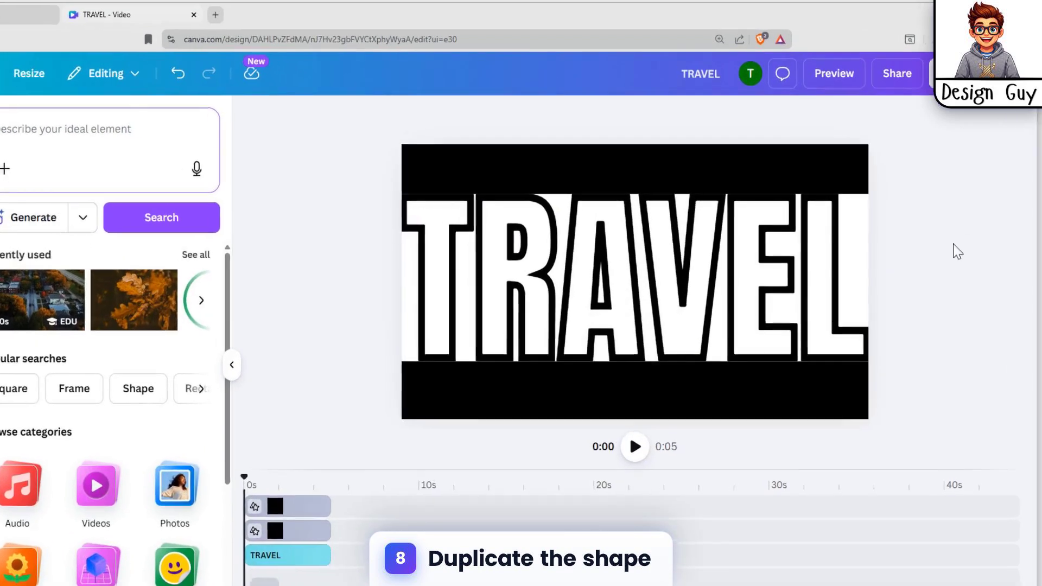
left_click(677, 280)
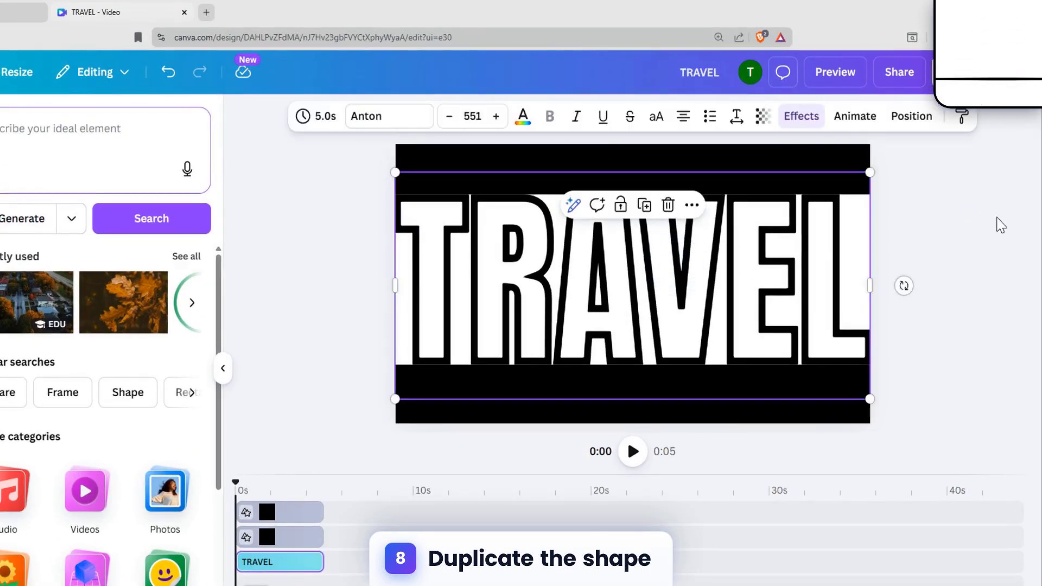
left_click(1001, 225)
Step: Download the design as a PNG at size 3.125 with a transparent background
left_click(898, 72)
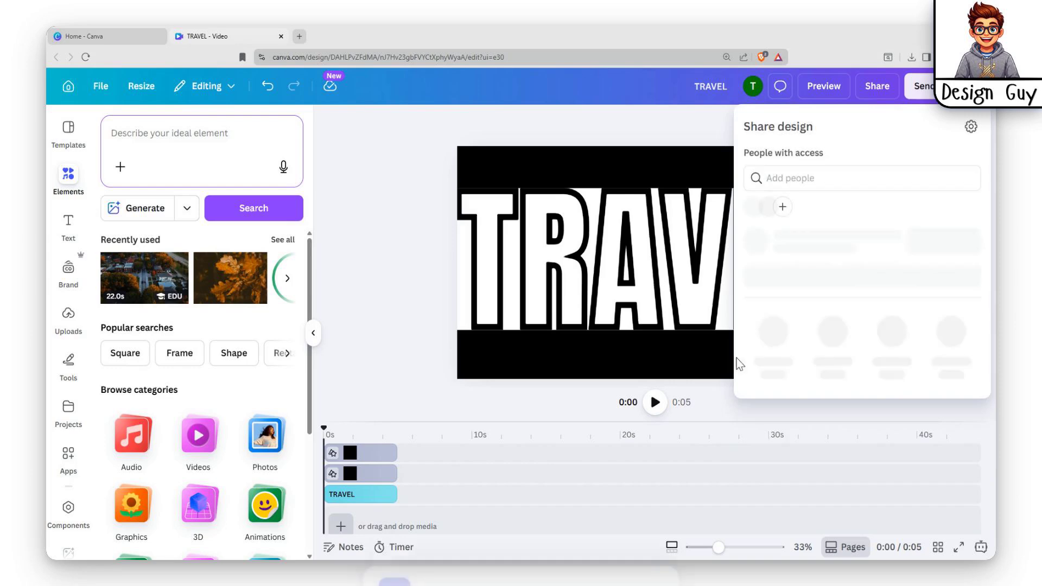
left_click(775, 392)
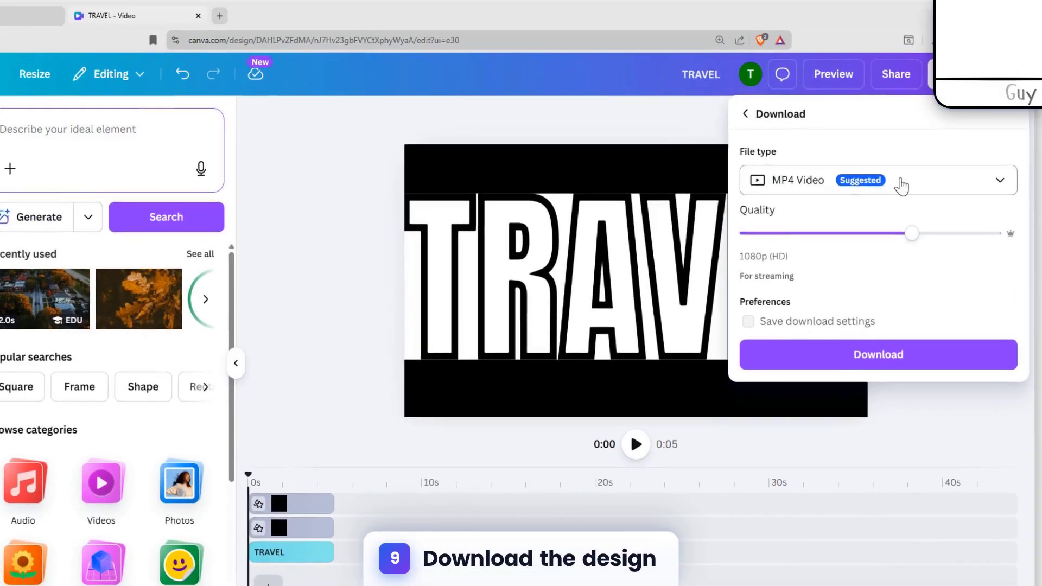
left_click(901, 174)
left_click(844, 293)
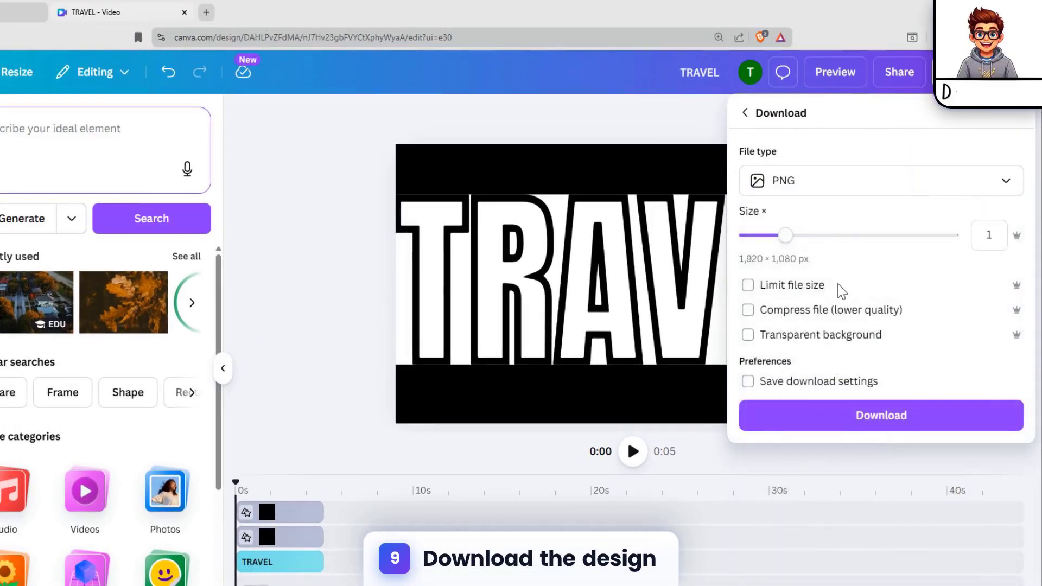
left_click_drag(784, 228, 947, 227)
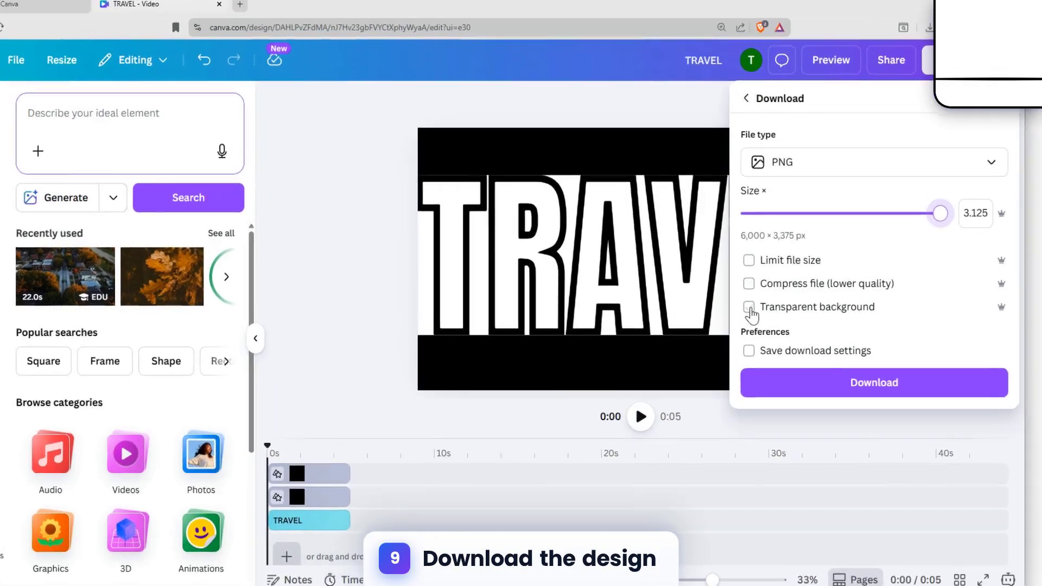
left_click(751, 305)
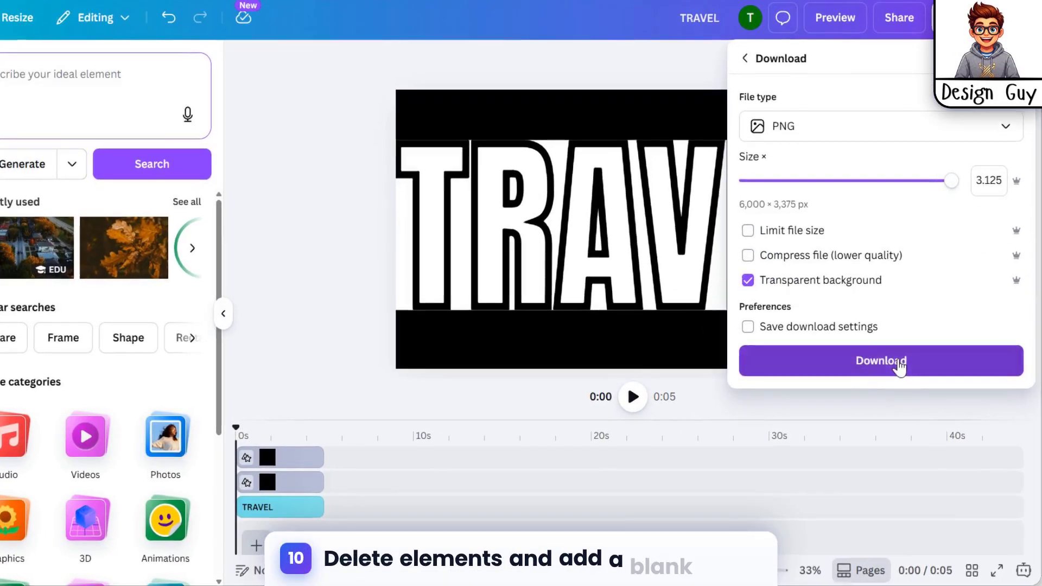
left_click(898, 362)
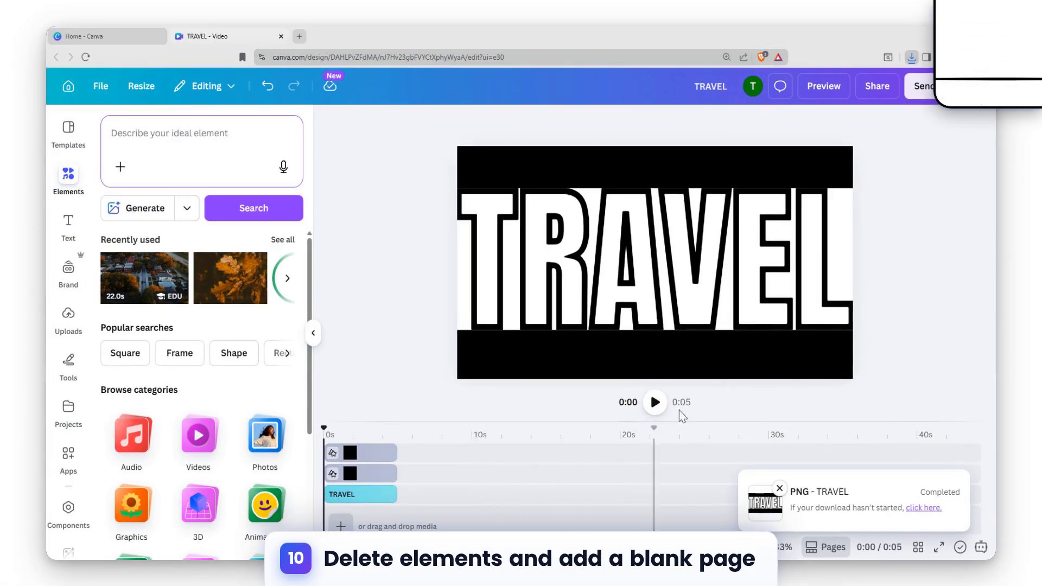
Step: Delete the TRAVEL text and both black rectangles from the timeline
left_click(376, 491)
key("Delete")
left_click(374, 476)
key("Delete")
left_click(374, 456)
key("Delete")
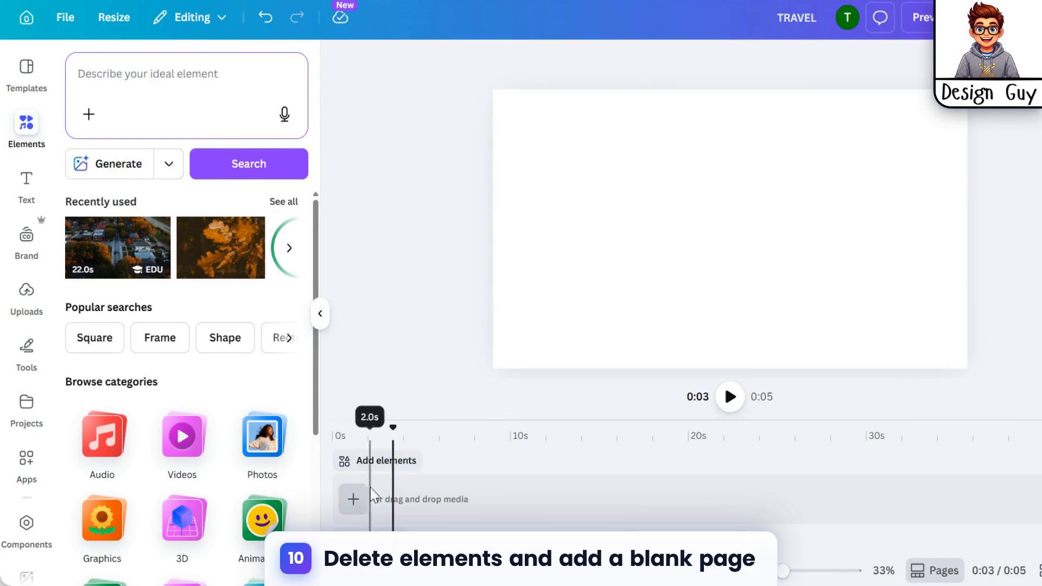
Step: Add a blank page and fill it with the recently used 22-second aerial town video as its background
left_click(355, 498)
left_click(350, 458)
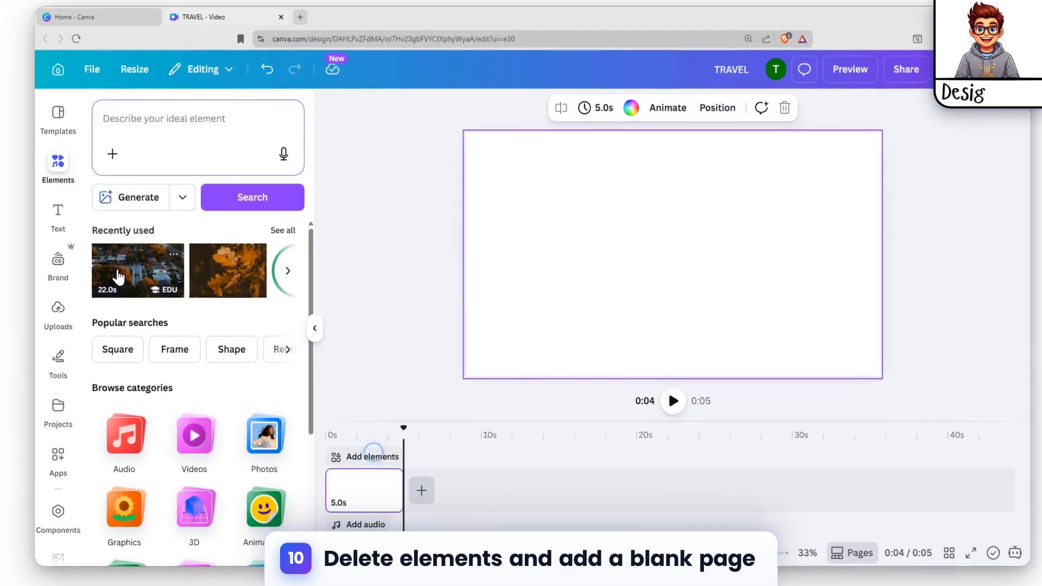
left_click_drag(100, 251, 521, 279)
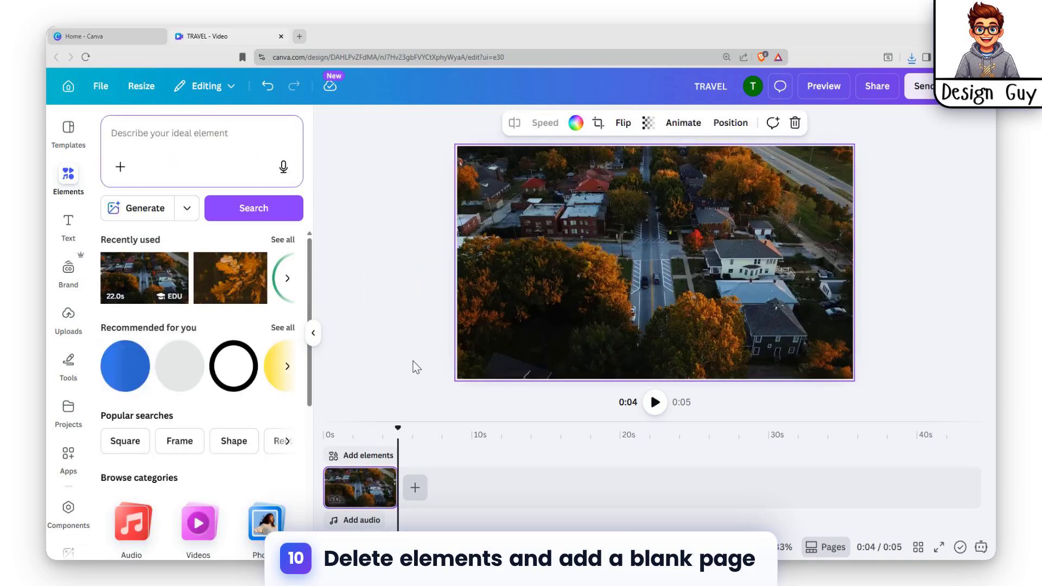
left_click(363, 490)
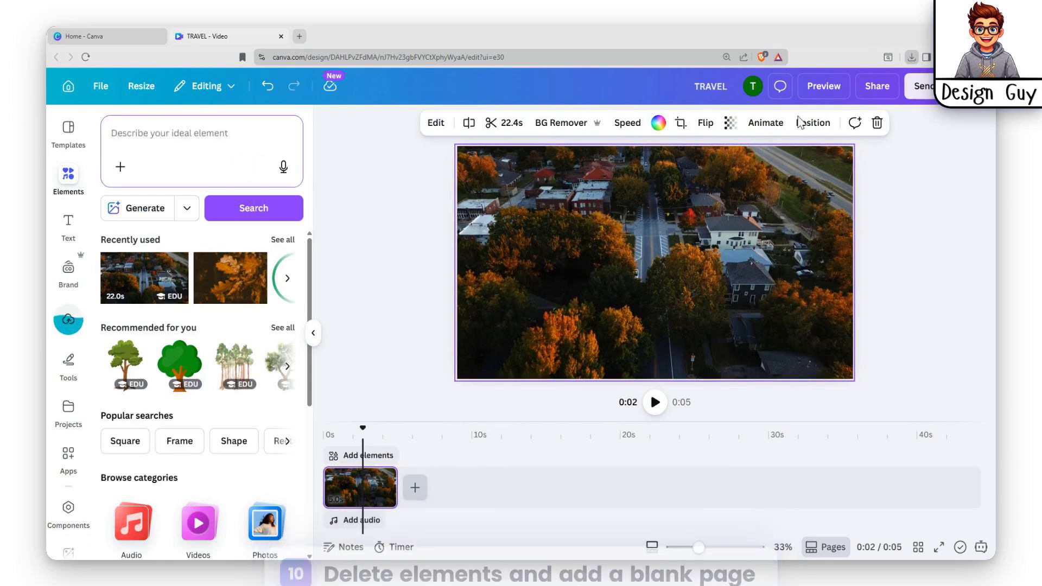
Step: Add the downloaded TRAVEL PNG to the timeline after the video clip and detach the image from its background
left_click_drag(801, 121, 415, 487)
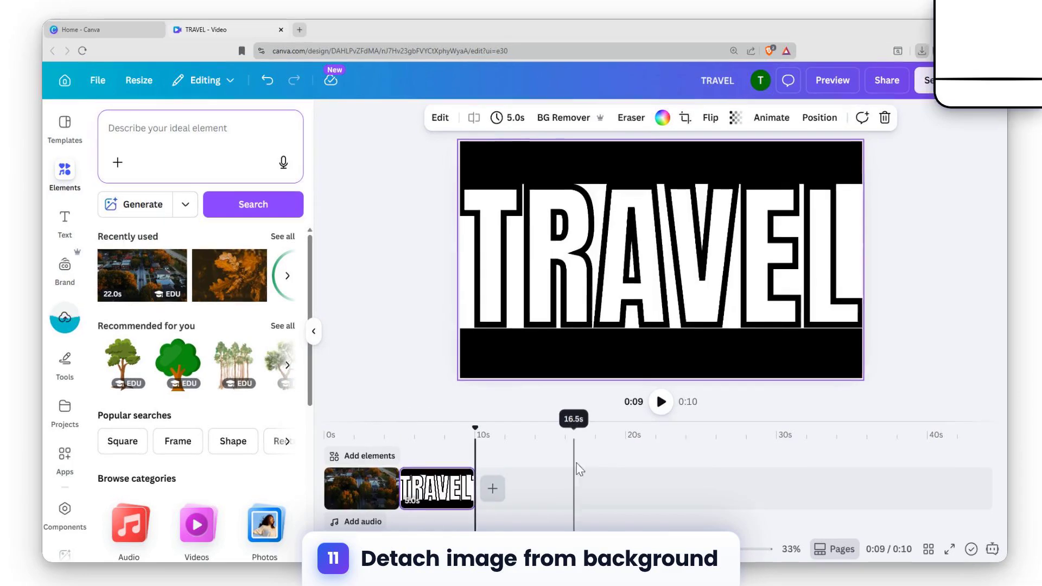
left_click(571, 462)
left_click(438, 480)
right_click(437, 480)
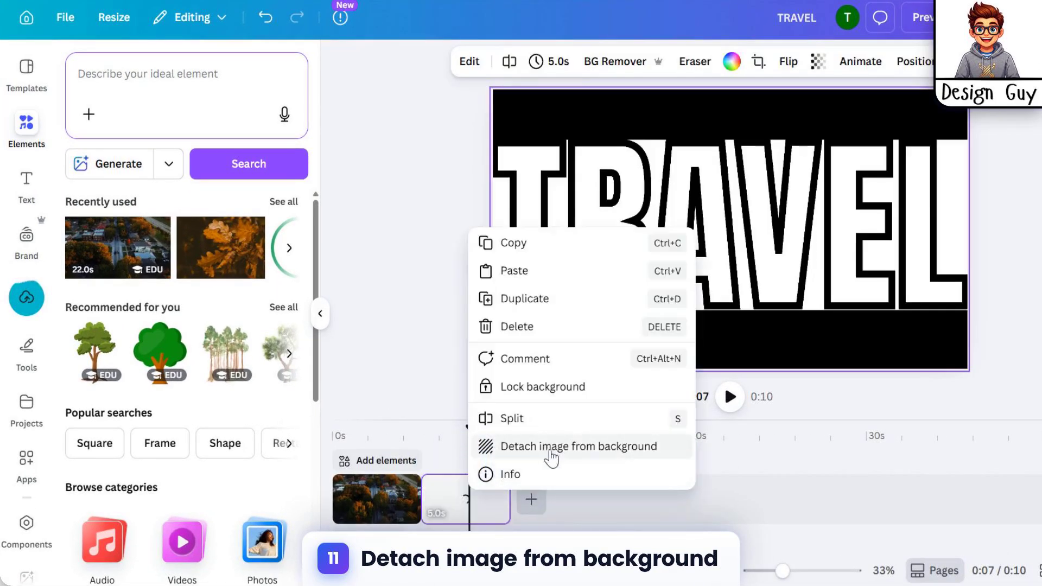
left_click(574, 448)
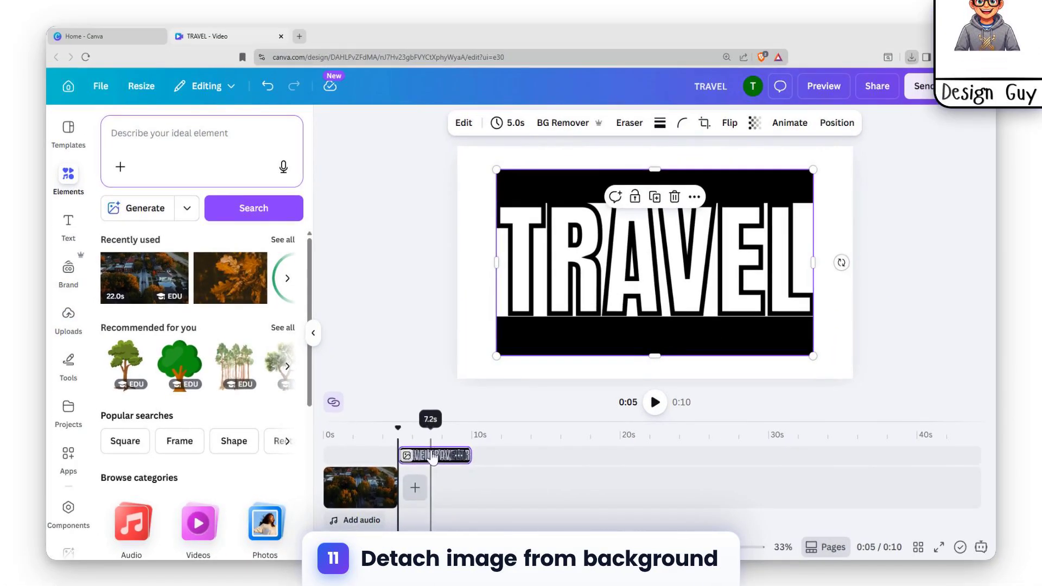
Step: Move the TRAVEL image over the video clip on the timeline and enlarge it to fill the whole canvas
left_click_drag(432, 459, 359, 457)
left_click(359, 469)
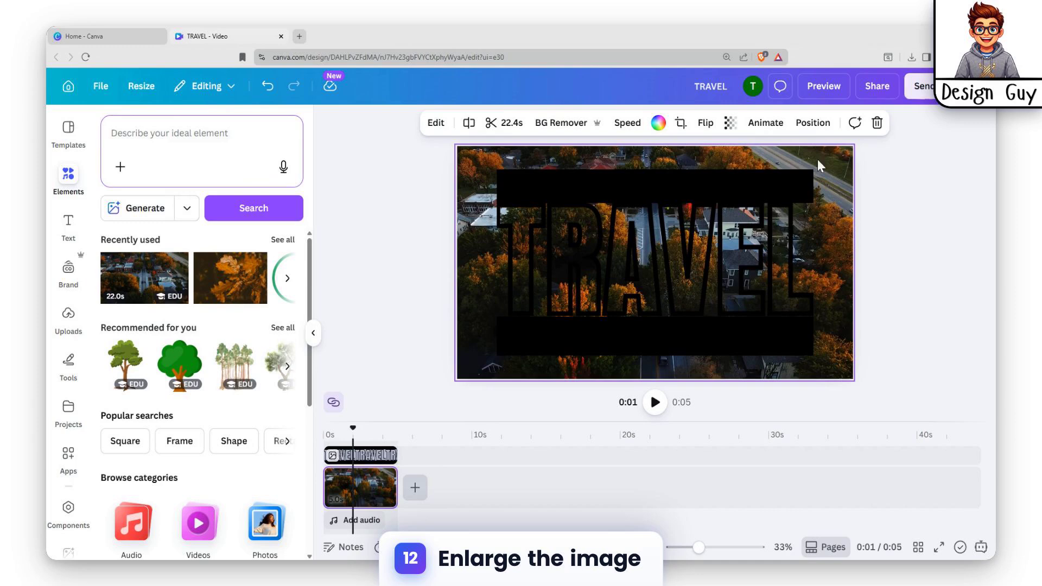
left_click_drag(581, 203, 496, 164)
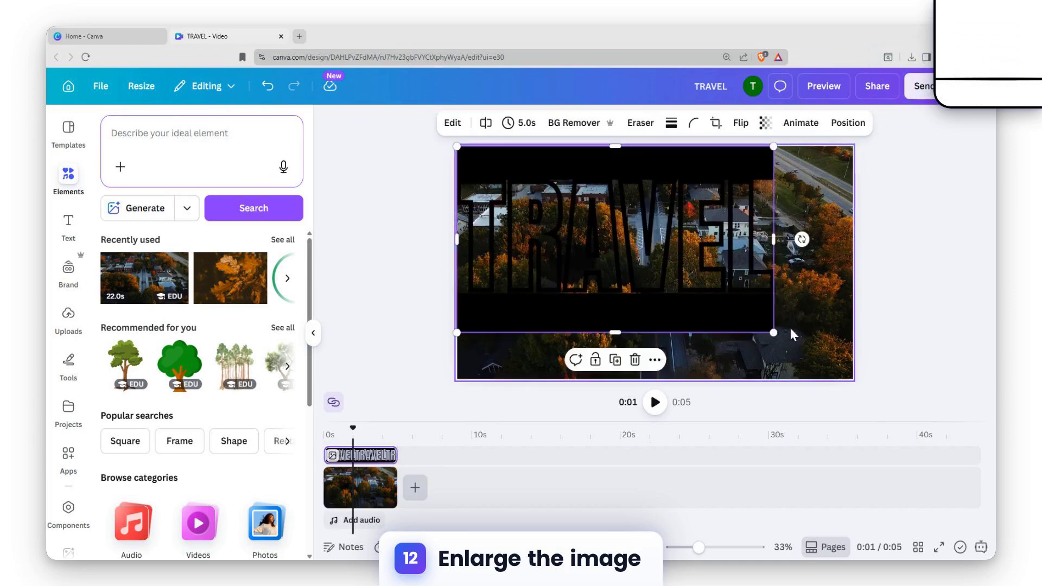
left_click_drag(773, 331, 854, 379)
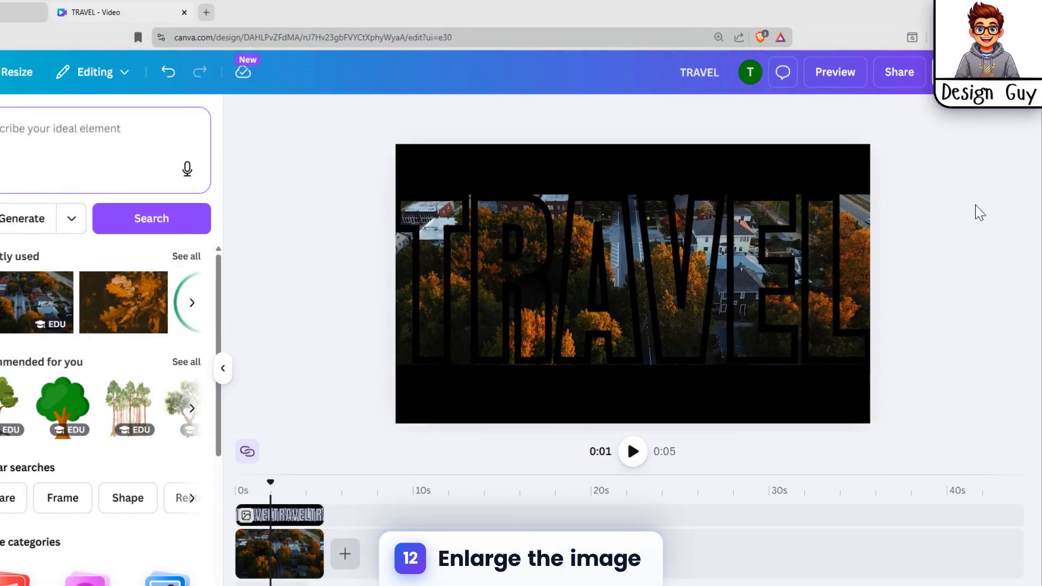
Step: Play the video from the start to check the footage moving behind the TRAVEL cut-out
left_click(283, 543)
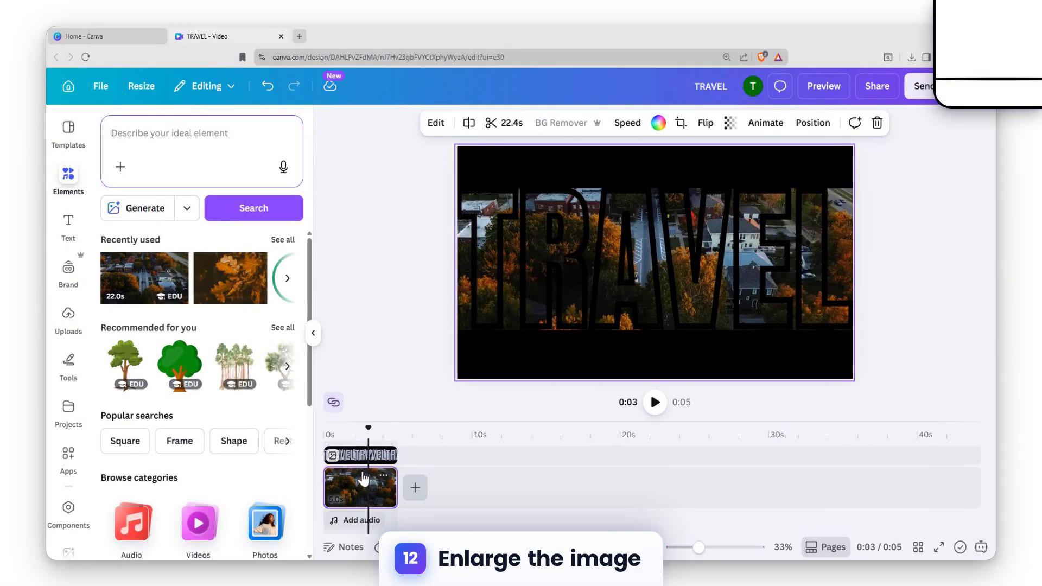
left_click_drag(368, 440, 326, 434)
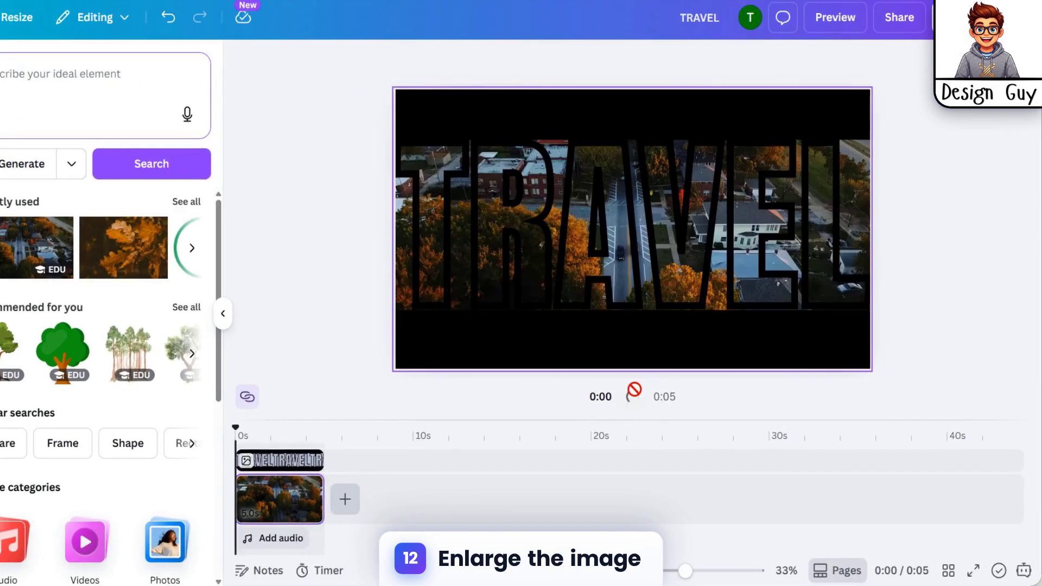
left_click(632, 395)
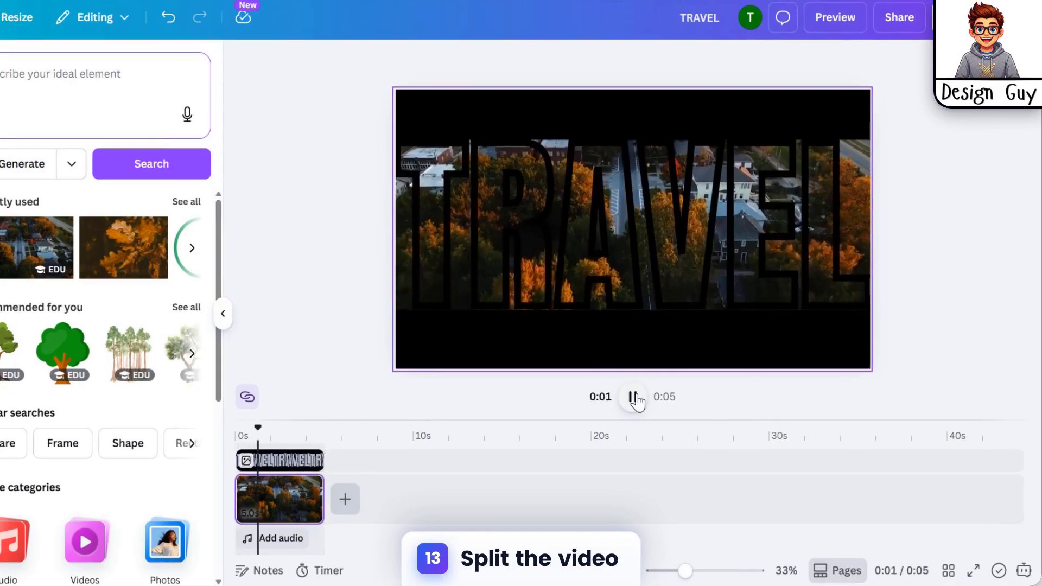
Step: Pause playback halfway and split both the video clip and the TRAVEL image at about 2.5 seconds
left_click(634, 397)
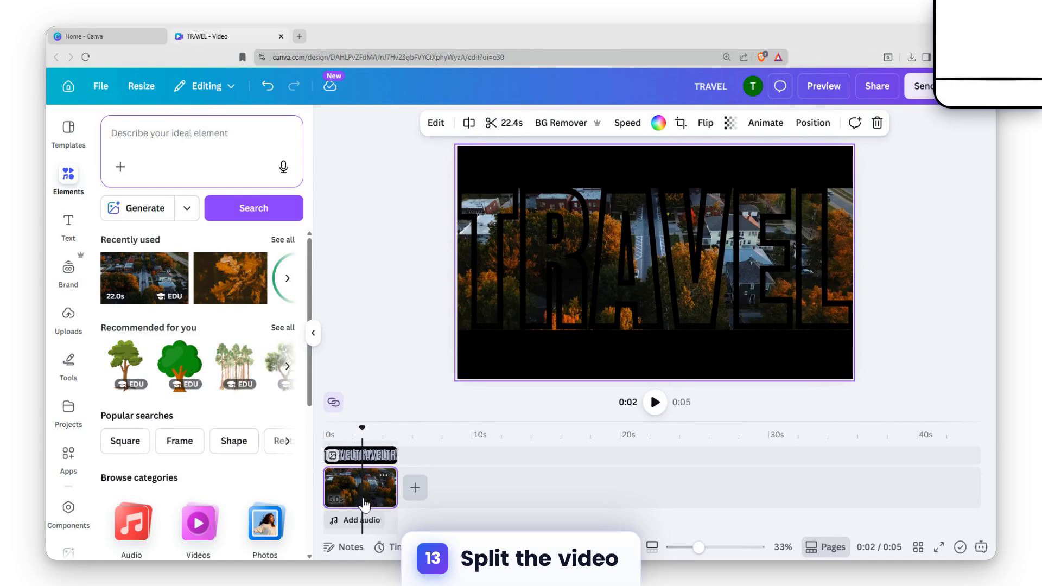
key("s")
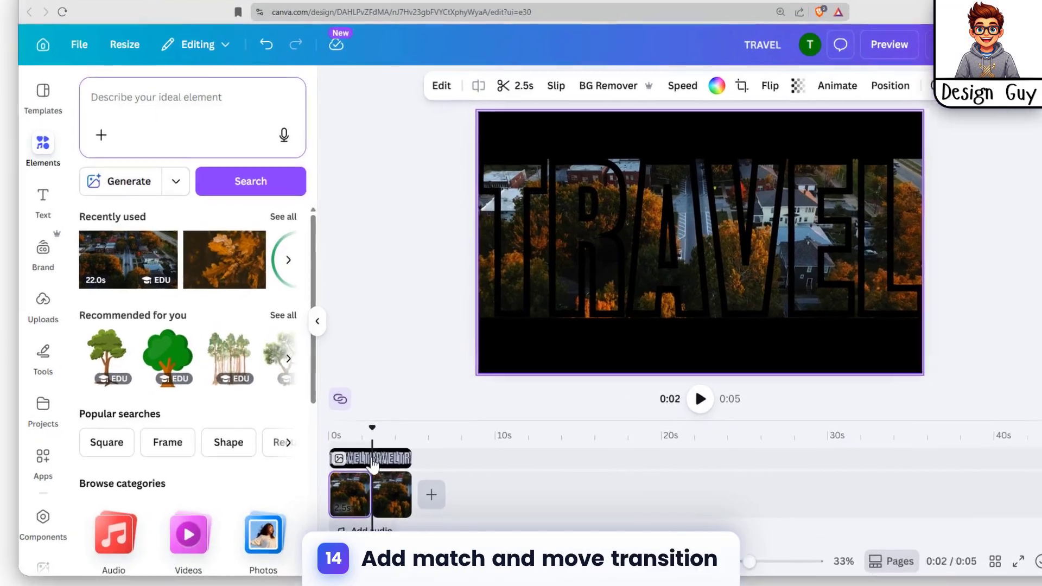
left_click(372, 461)
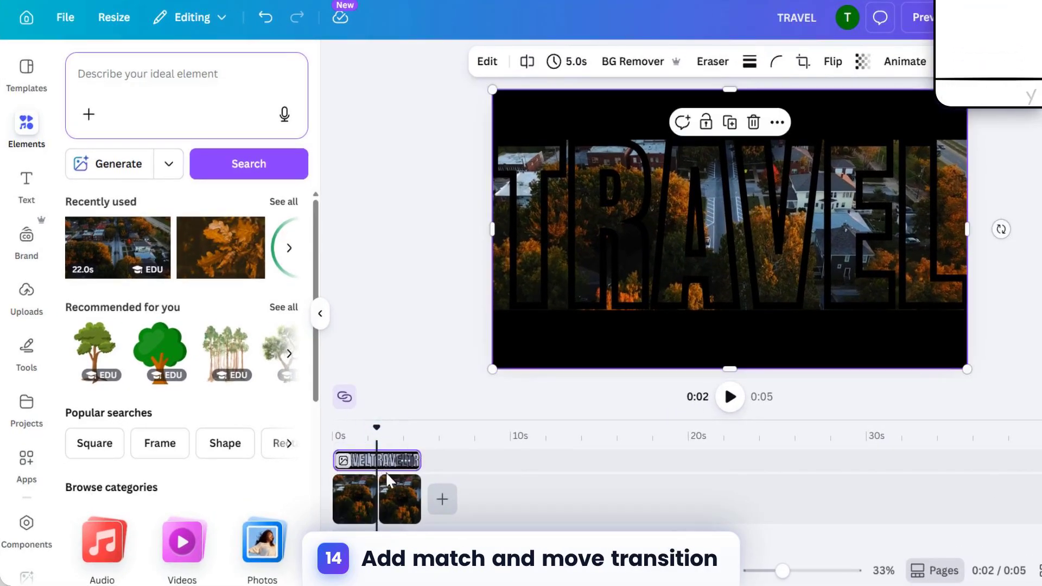
key("s")
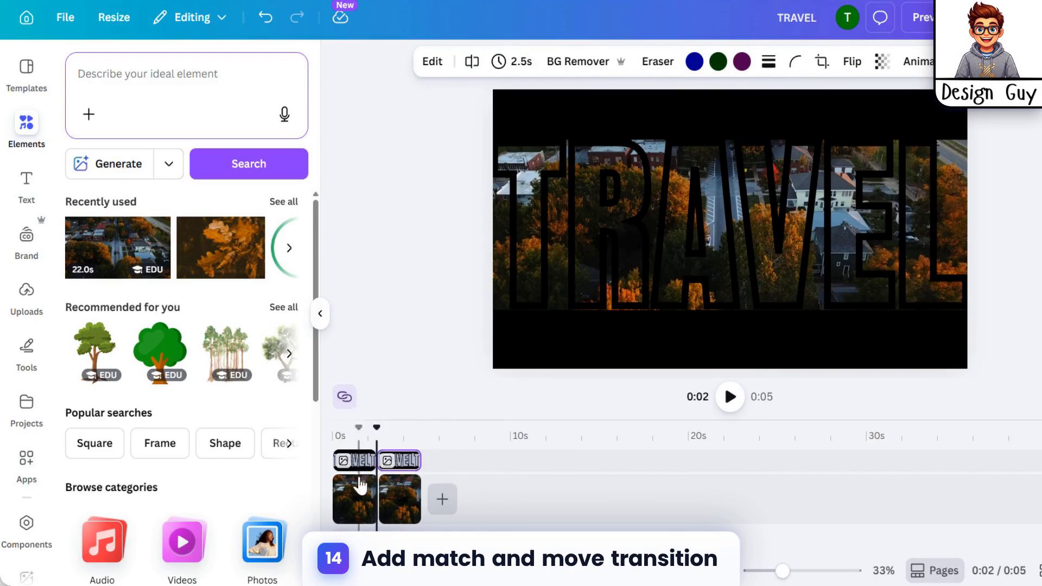
Step: Add a 1.2-second Match & Move transition between the two halves of the video
left_click(375, 510)
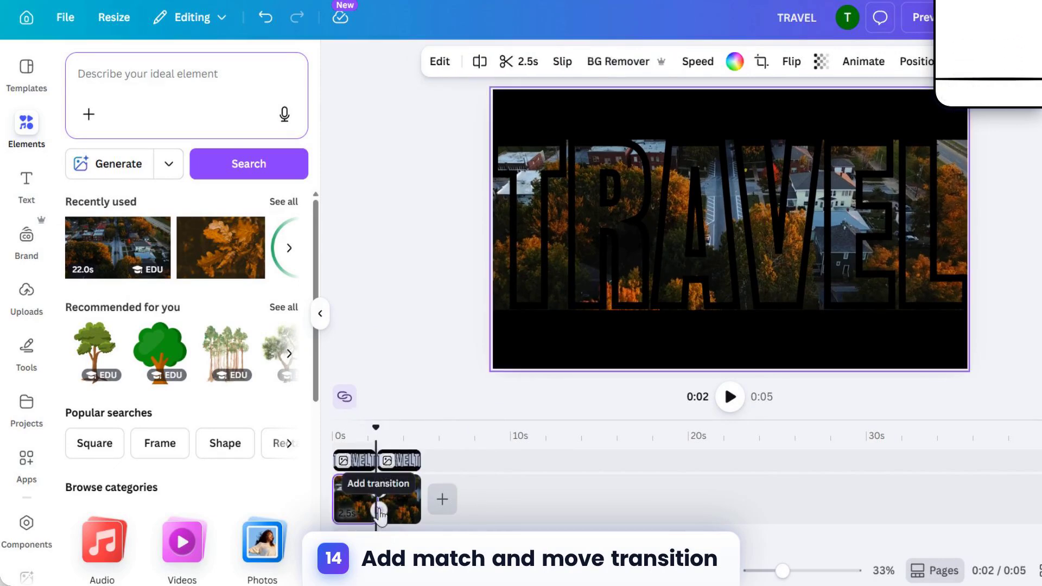
left_click(378, 510)
left_click(112, 371)
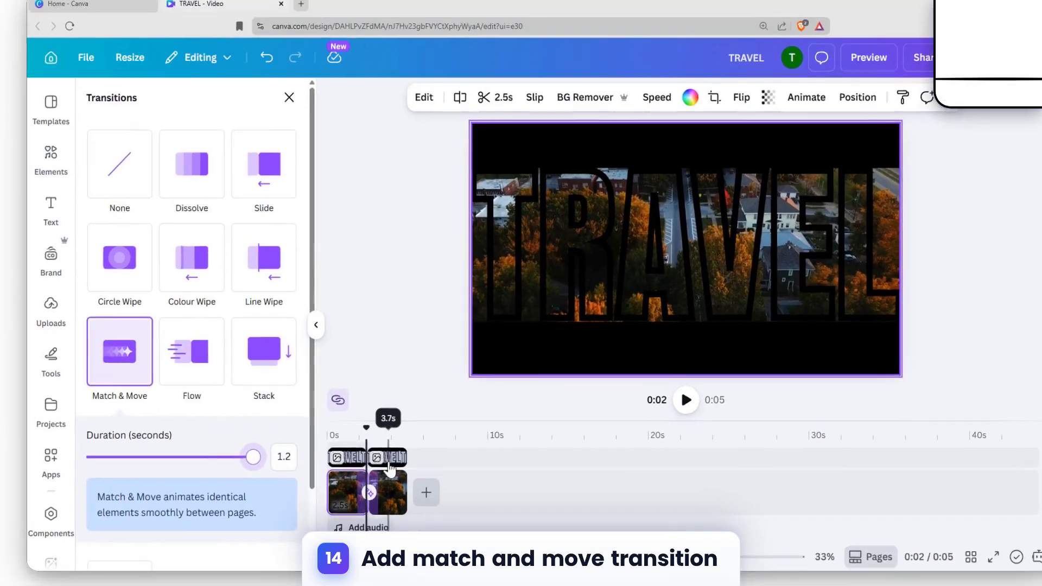
Step: Enlarge the TRAVEL image over the second clip far beyond the edges of the canvas
left_click(401, 461)
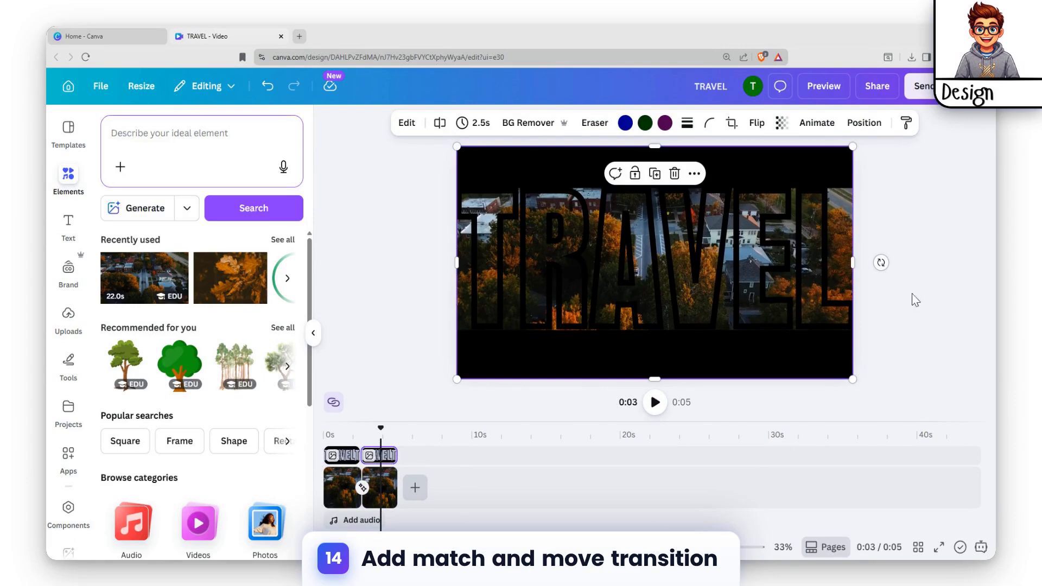
scroll(890, 244, "down", 4)
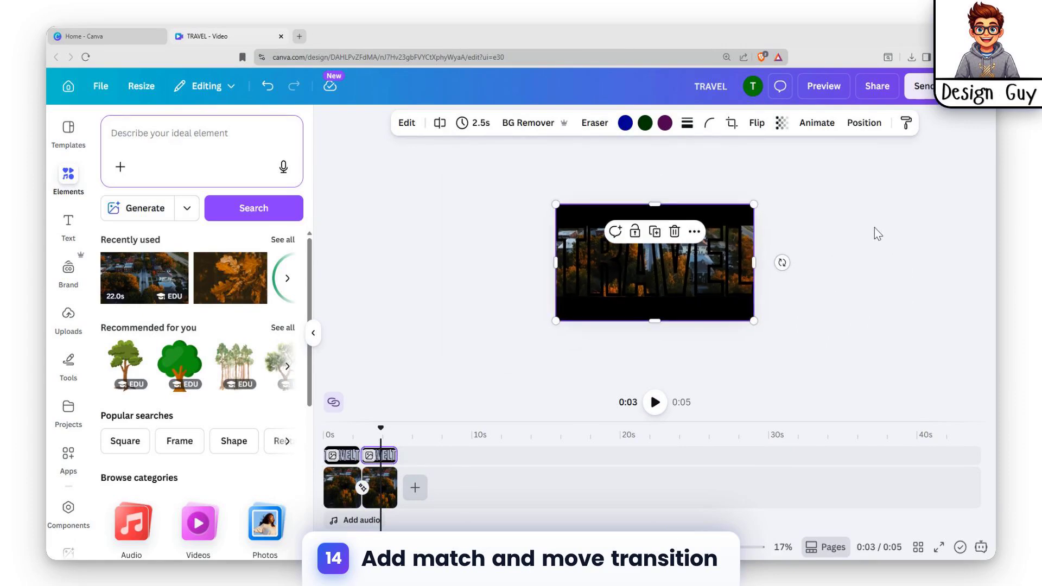
scroll(875, 228, "down", 2)
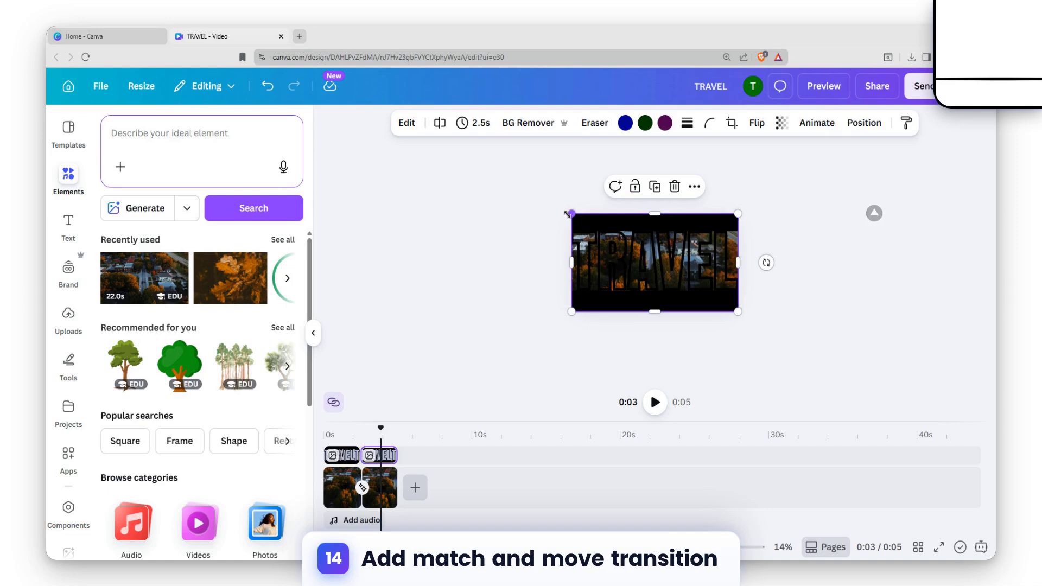
left_click_drag(567, 214, 400, 144)
left_click_drag(701, 238, 711, 309)
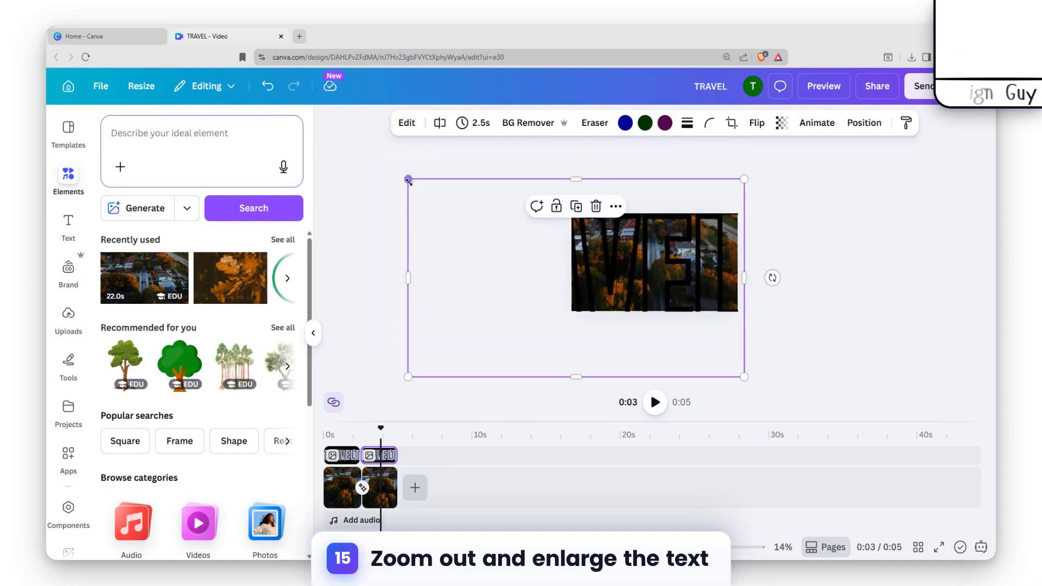
left_click_drag(408, 180, 117, 186)
left_click_drag(604, 295, 641, 389)
left_click_drag(739, 228, 684, 305)
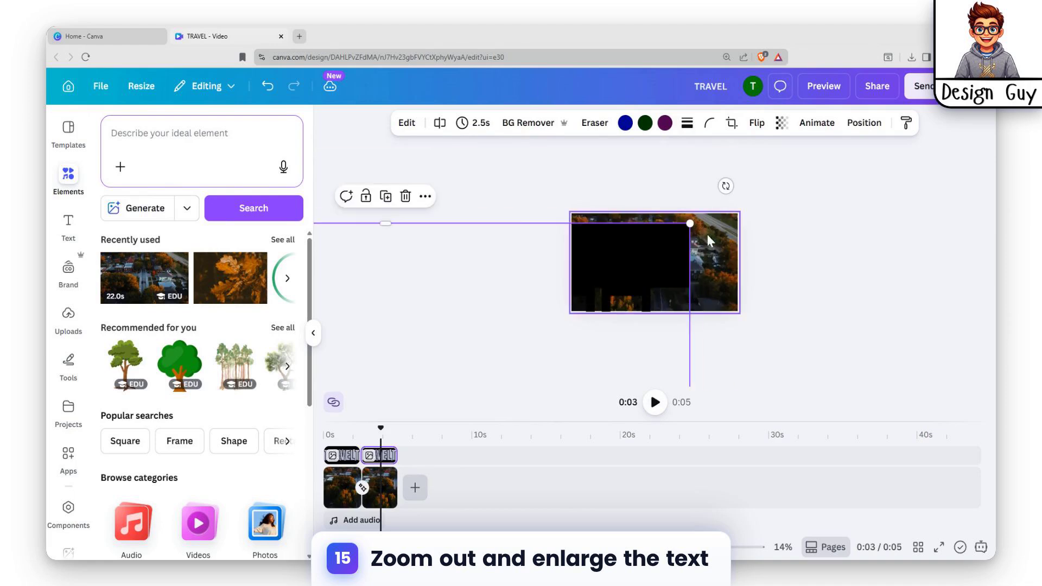
Step: Scale the second clip's TRAVEL image up further and position it so parts of the letters E and L fill the canvas
left_click_drag(689, 222, 934, 151)
left_click_drag(852, 205, 700, 205)
left_click_drag(744, 209, 760, 339)
left_click_drag(737, 163, 731, 262)
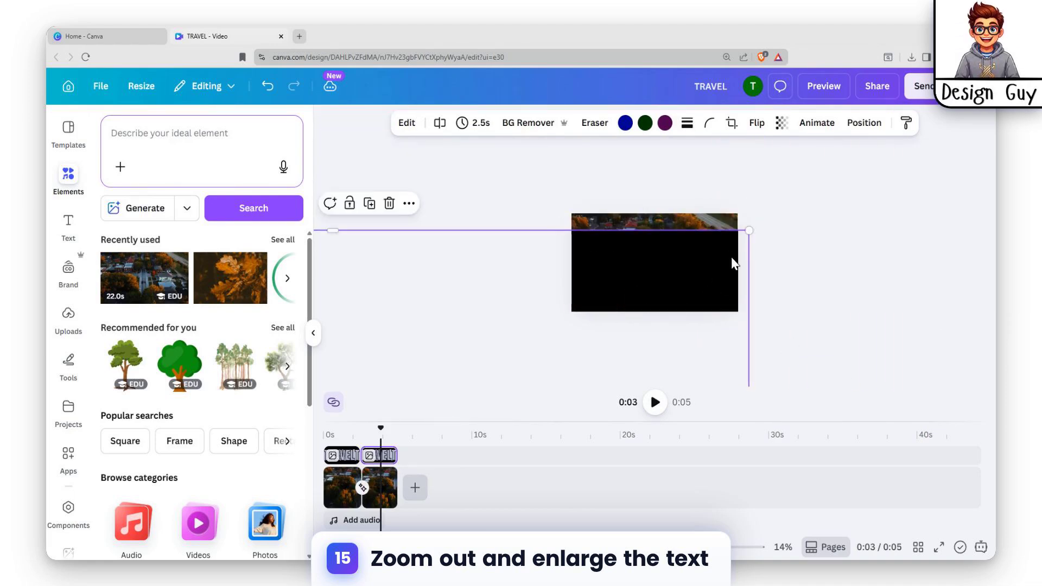
left_click_drag(768, 223, 749, 257)
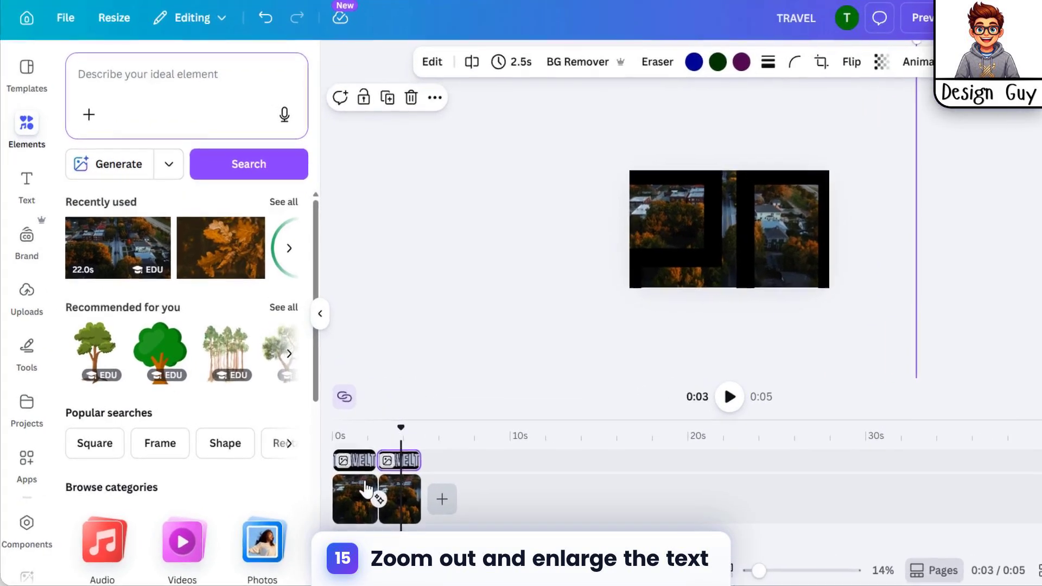
Step: Preview the video to check the zoom from the full TRAVEL text into the enlarged letters
left_click(350, 488)
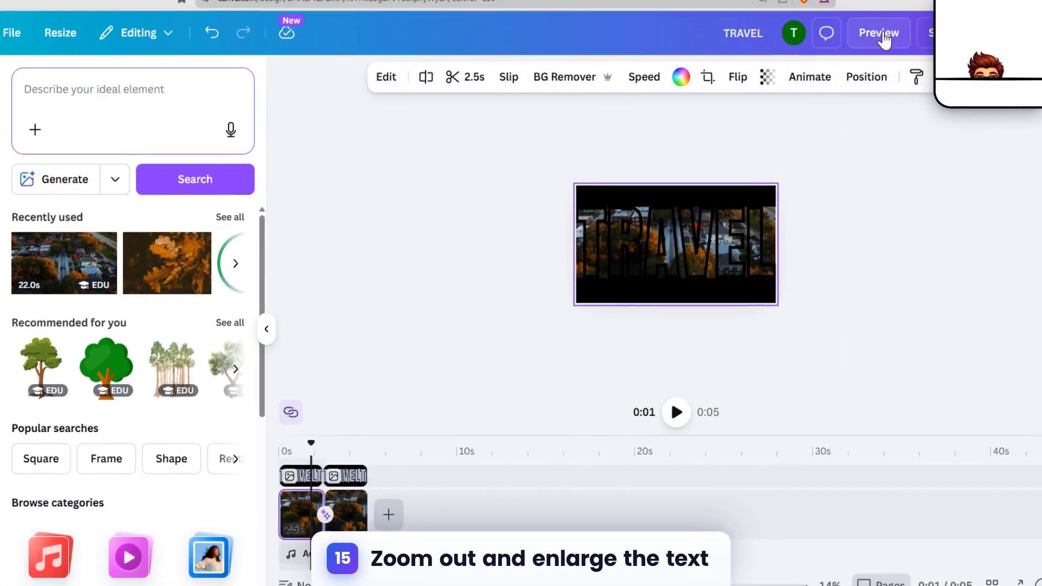
left_click(923, 18)
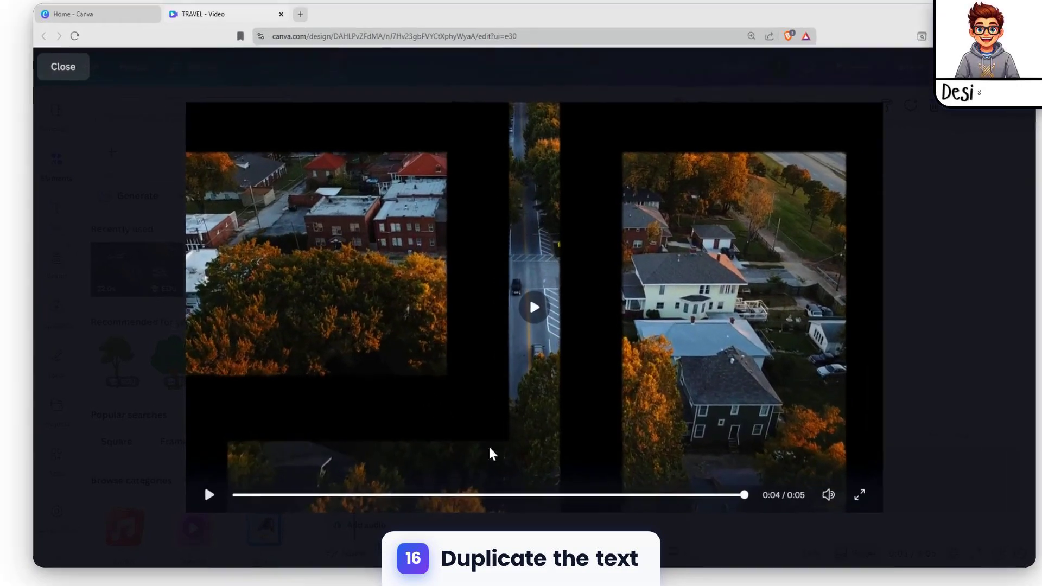
left_click(208, 495)
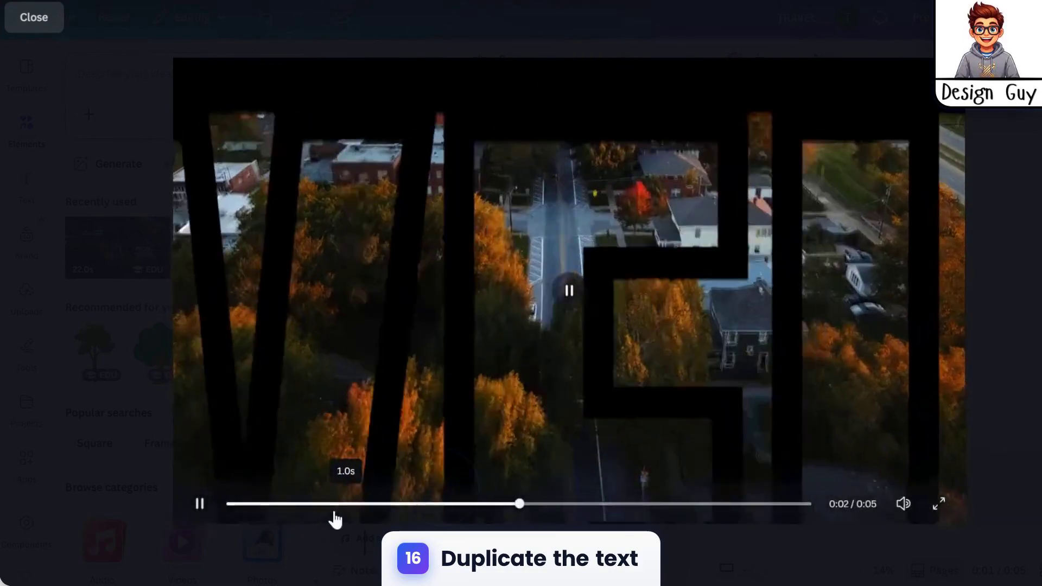
key("Escape")
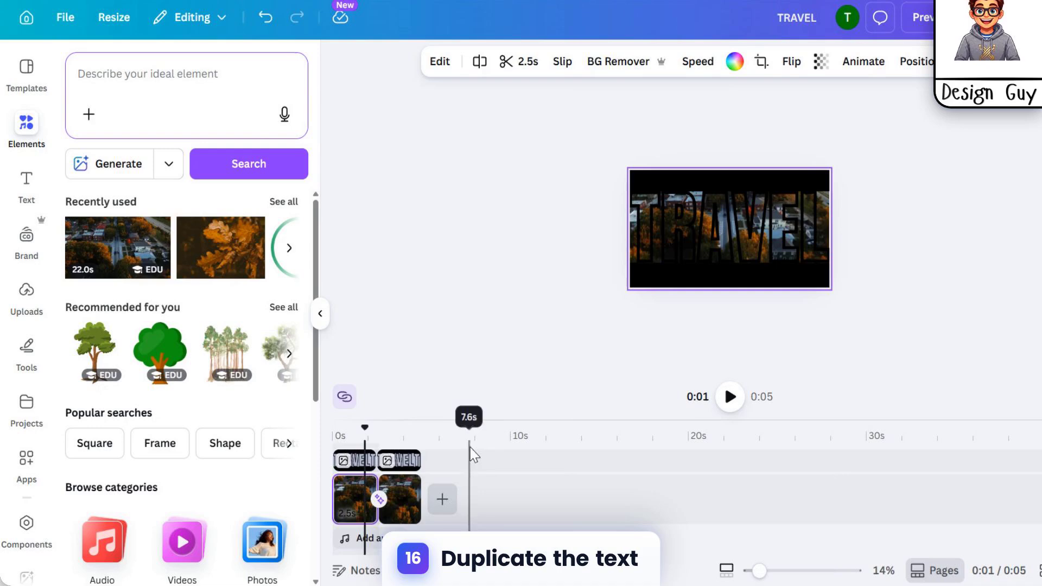
Step: Duplicate the second clip together with its TRAVEL image and place the copied image over the new third clip
left_click(403, 491)
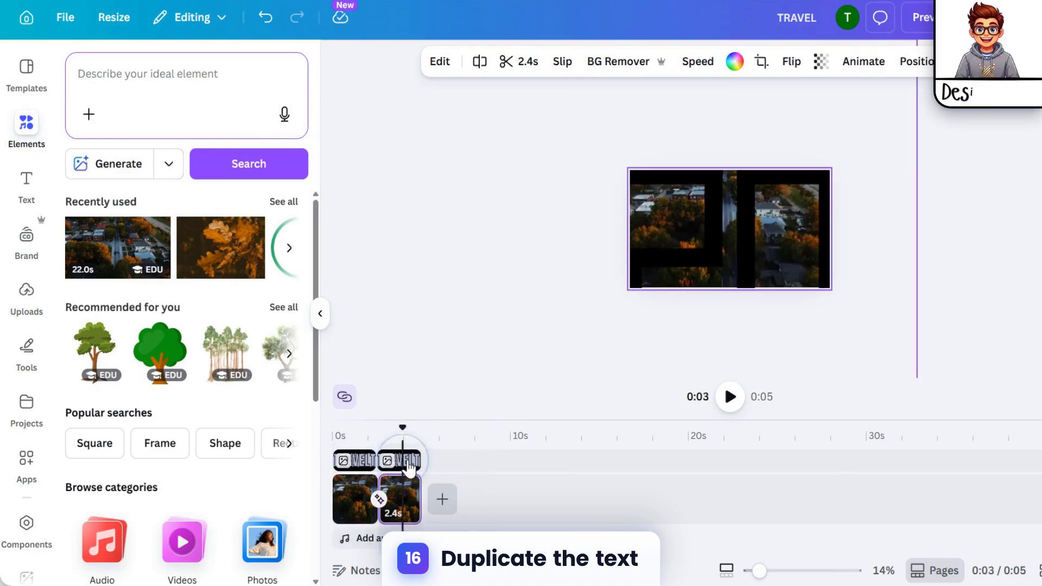
left_click(409, 467)
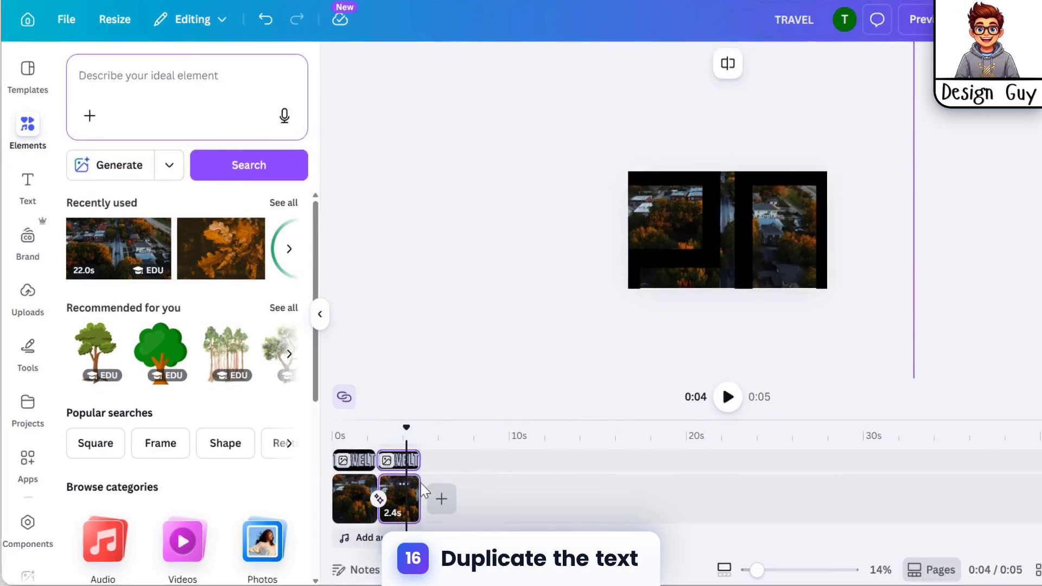
key("ctrl+d")
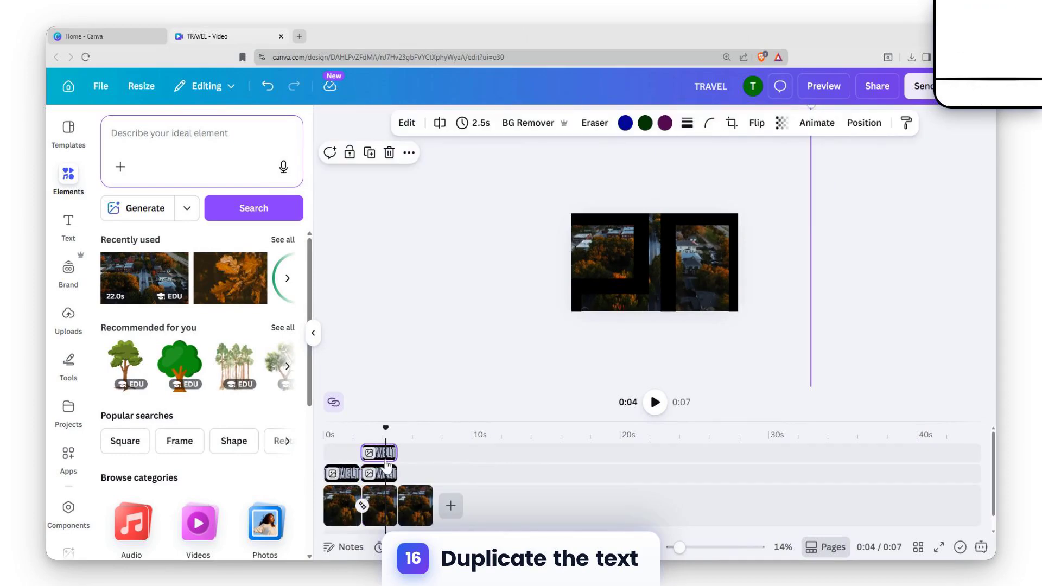
left_click_drag(388, 458, 419, 483)
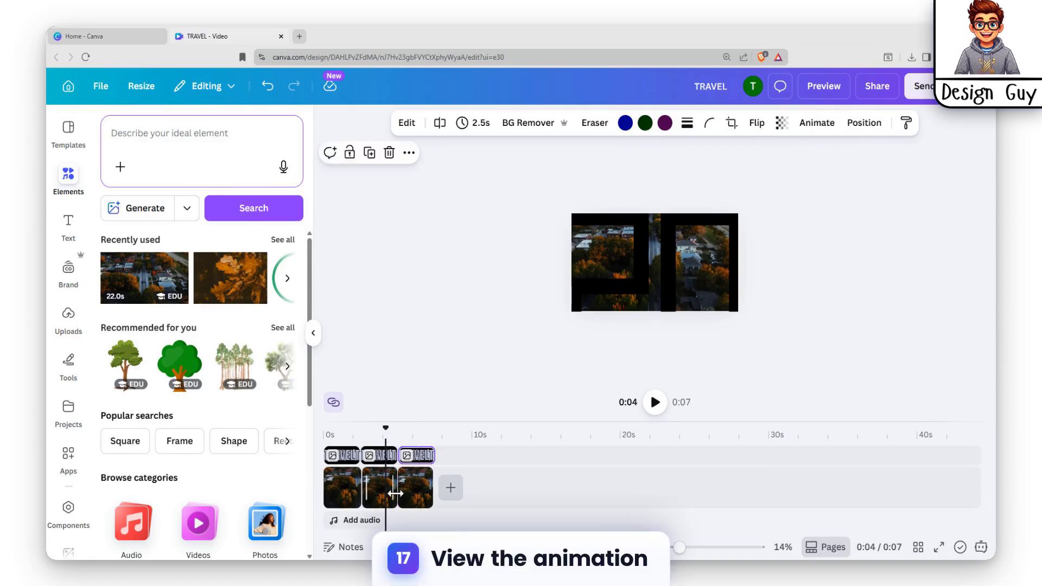
Step: Add a 1.2-second Match & Move transition between the second and third clips
left_click(393, 492)
left_click(397, 496)
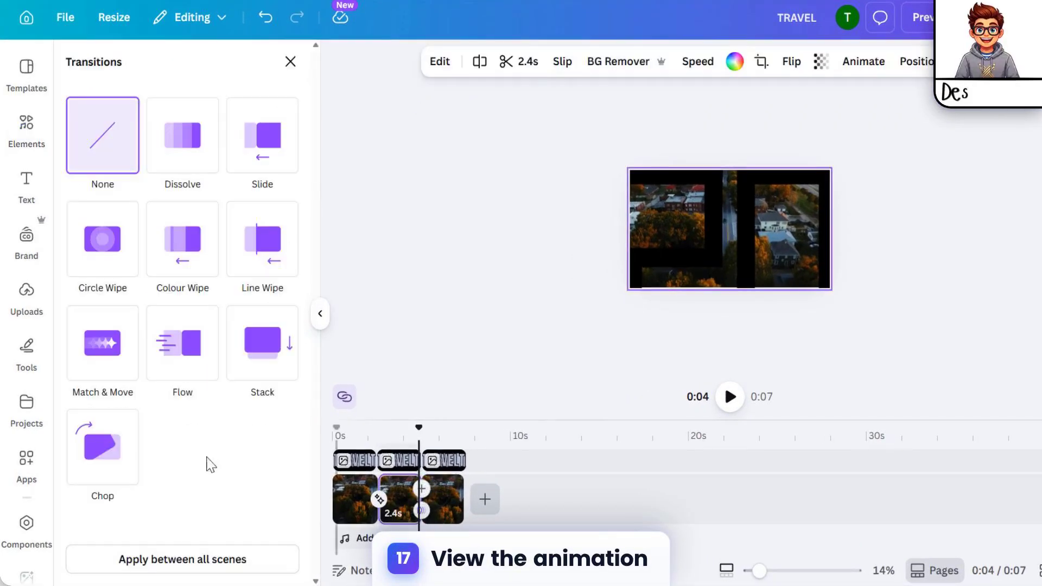
left_click(113, 354)
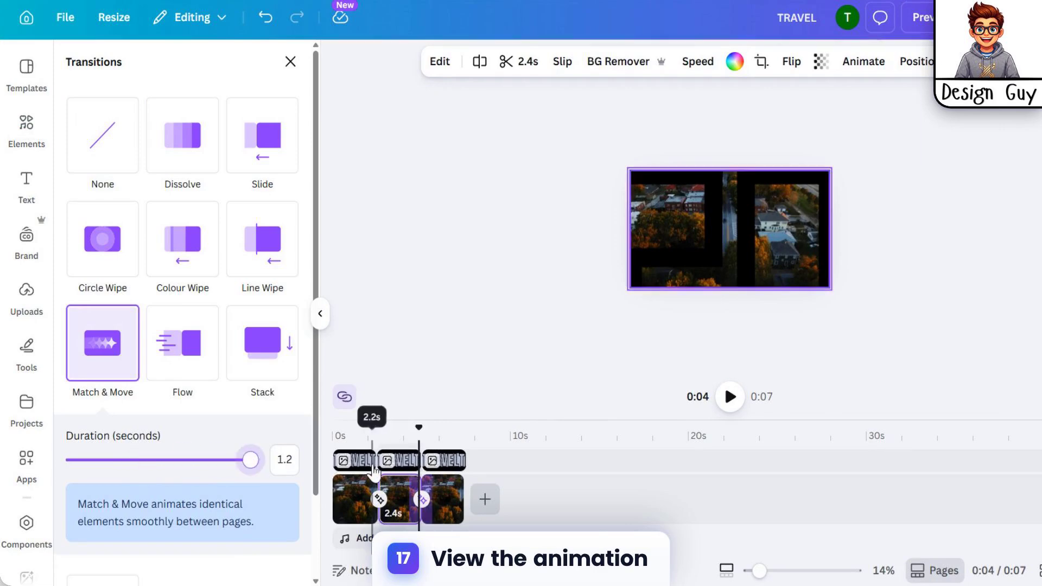
Step: Reposition the enlarged TRAVEL image over the third clip so the letter A fills the canvas
left_click(551, 494)
left_click(452, 464)
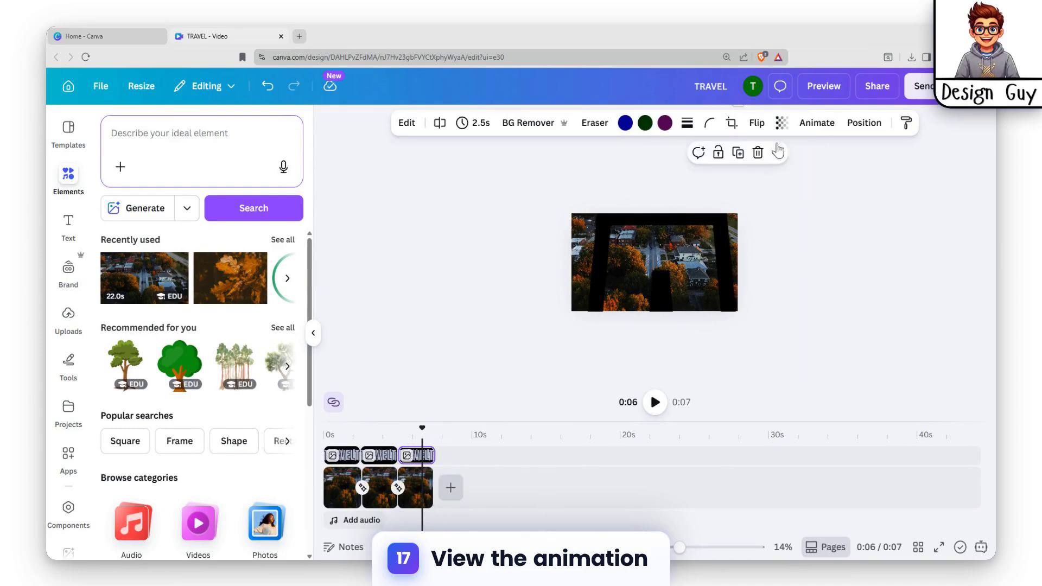
Step: Preview the full three-clip animation and deselect the TRAVEL image
left_click(828, 95)
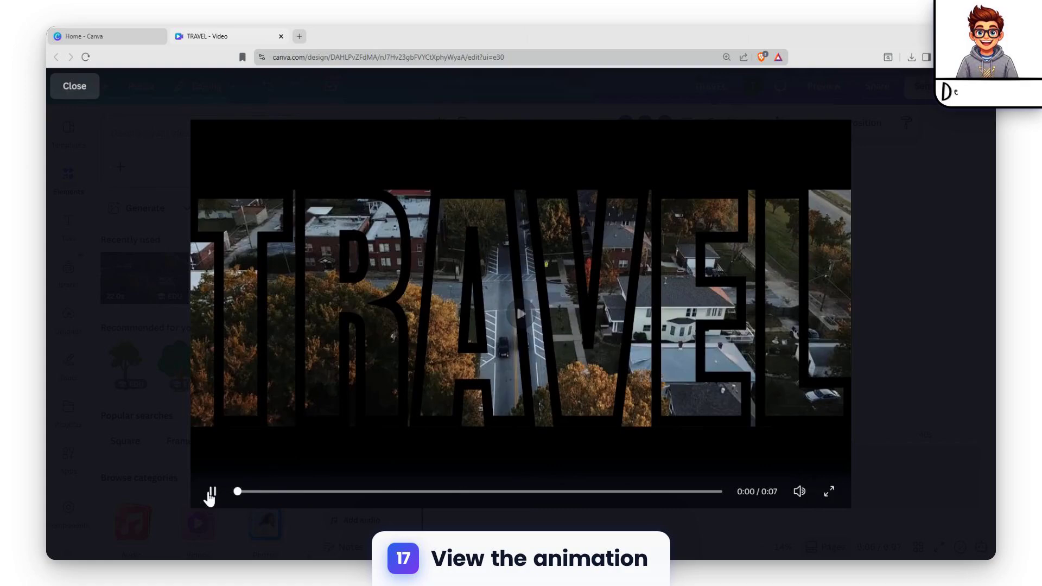
key("Escape")
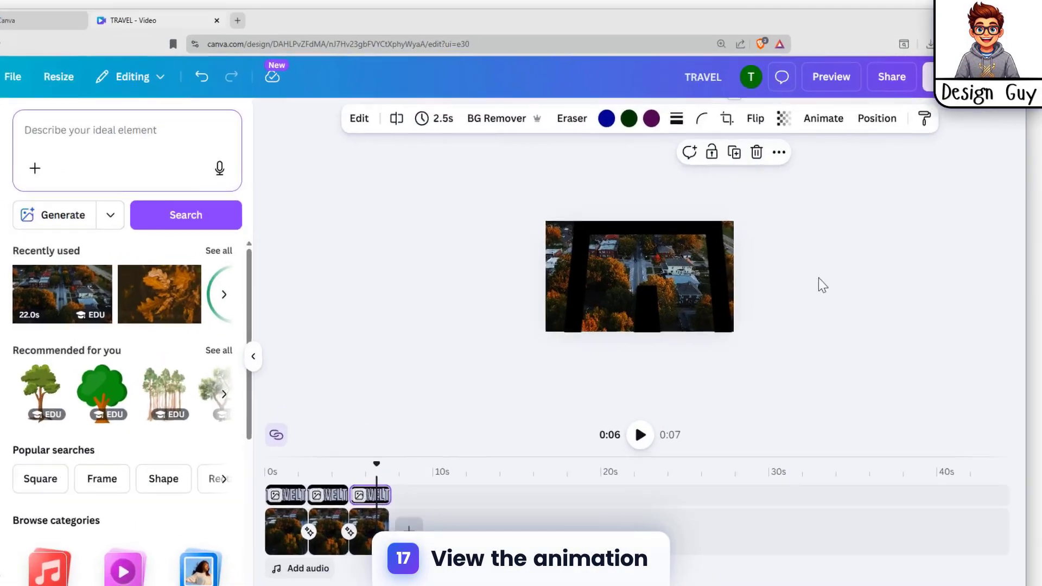
left_click(832, 255)
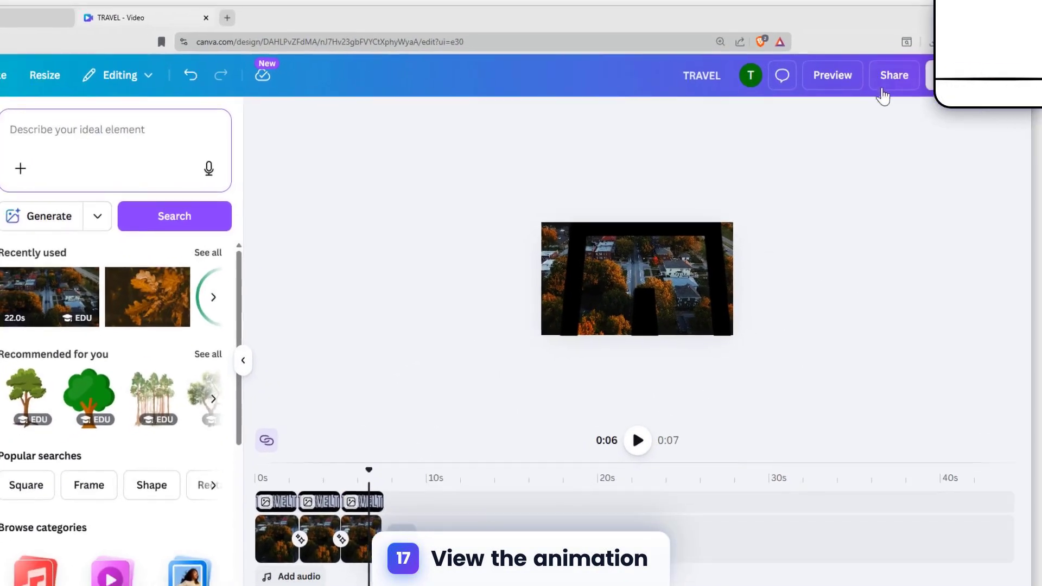
Step: View the download options for the finished design
left_click(900, 72)
left_click(770, 400)
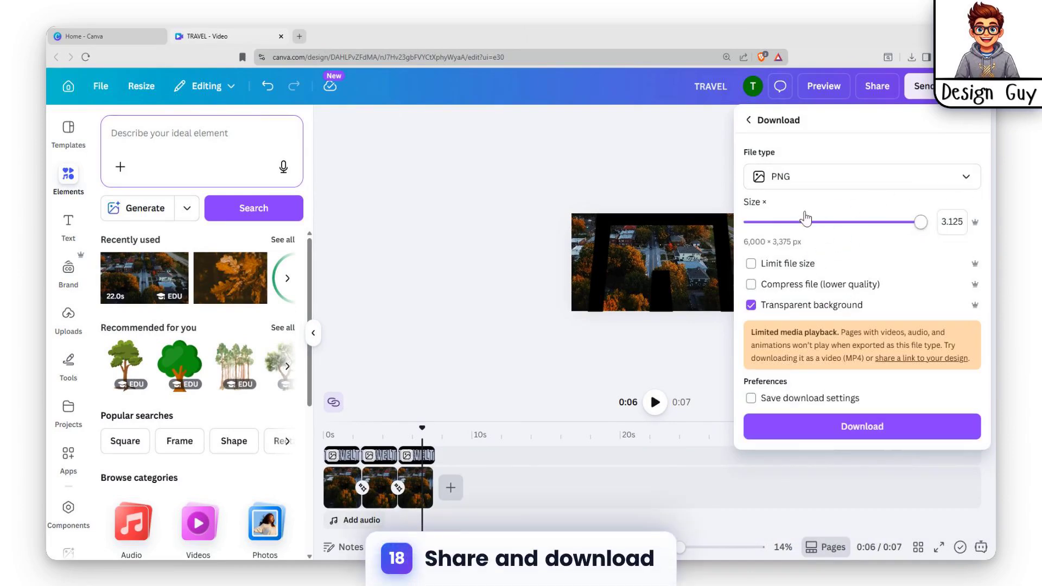
left_click(523, 338)
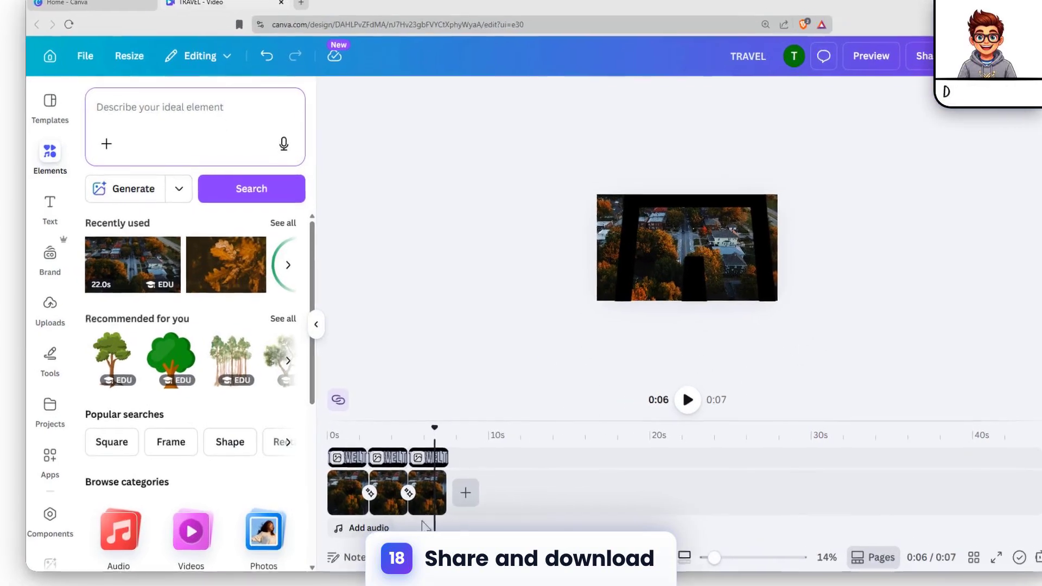